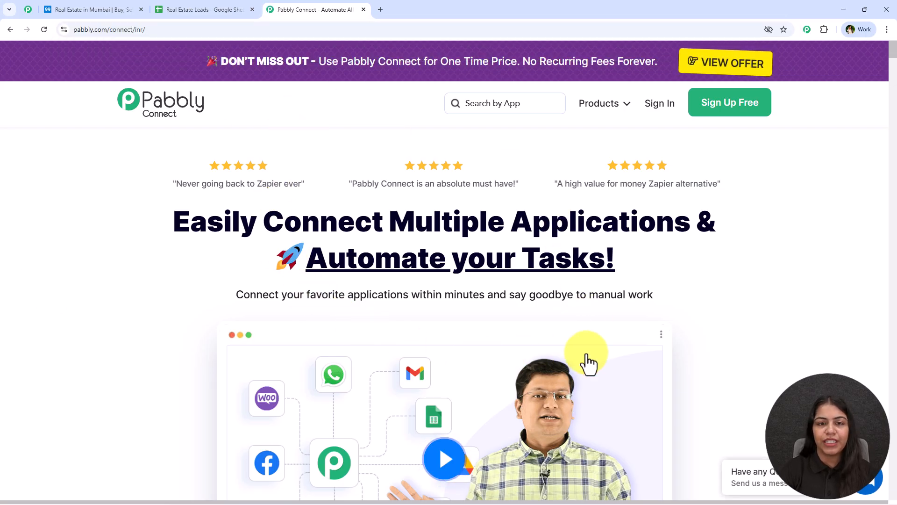
- Look through the Pabbly Community page, including its group benefits, member posts, customer reviews and team section
{"action": "scroll", "coordinate": [587, 356], "scroll_direction": "down", "scroll_amount": 2}
{"action": "scroll", "coordinate": [585, 350], "scroll_direction": "up", "scroll_amount": 2}
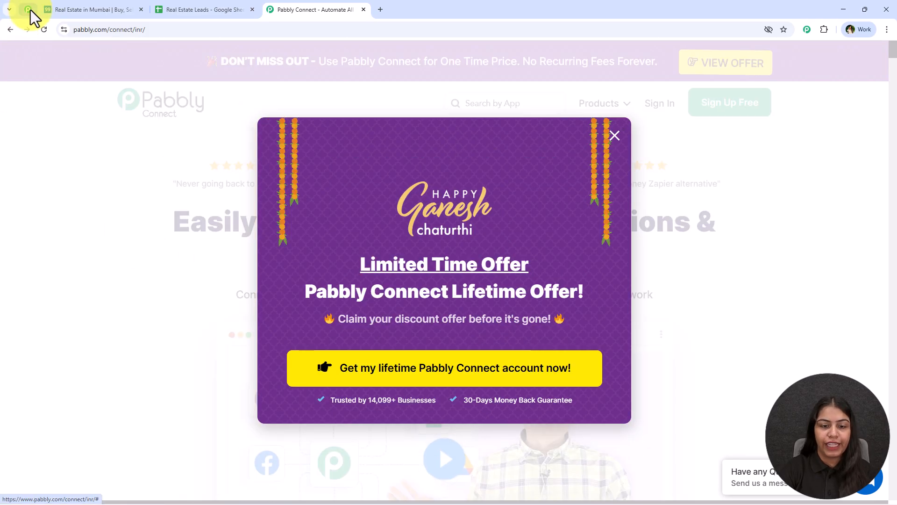
{"action": "left_click", "coordinate": [30, 9]}
{"action": "left_click_drag", "start_coordinate": [224, 232], "coordinate": [624, 220]}
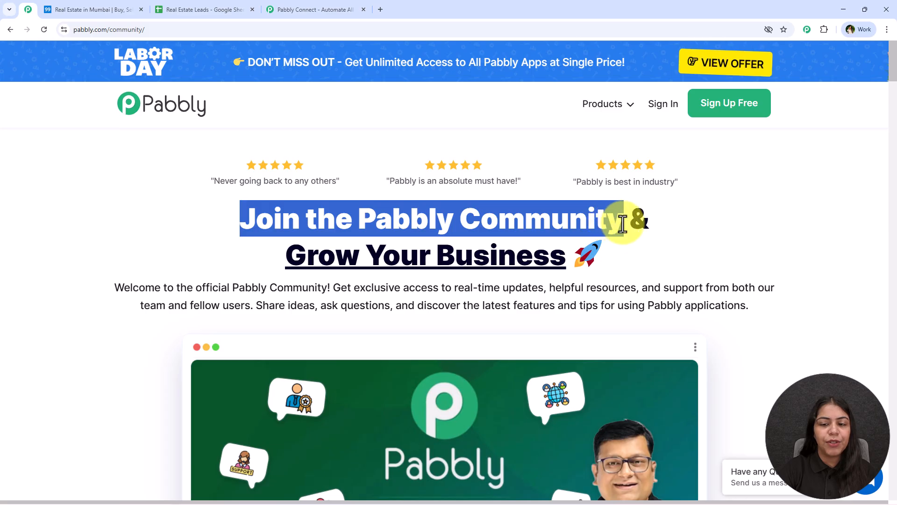
{"action": "left_click", "coordinate": [186, 224]}
{"action": "scroll", "coordinate": [179, 247], "scroll_direction": "down", "scroll_amount": 2}
{"action": "scroll", "coordinate": [179, 248], "scroll_direction": "down", "scroll_amount": 15}
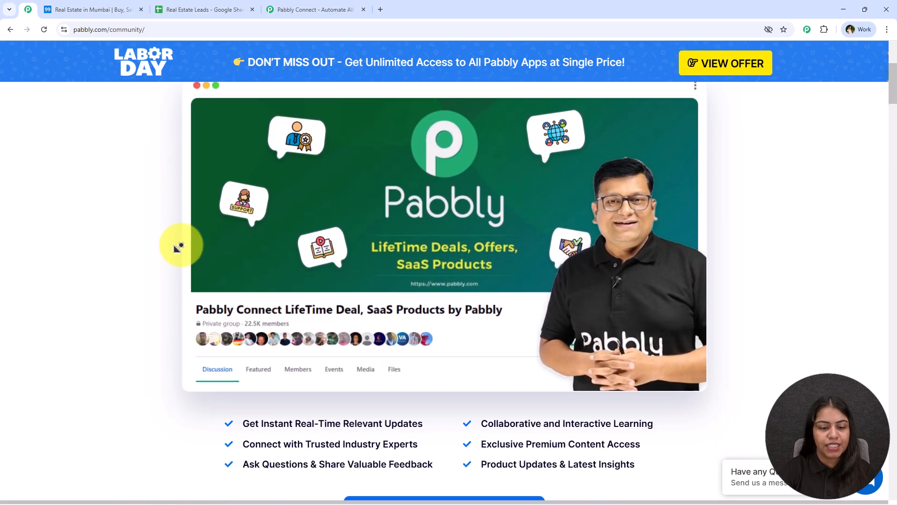
{"action": "scroll", "coordinate": [208, 275], "scroll_direction": "down", "scroll_amount": 20}
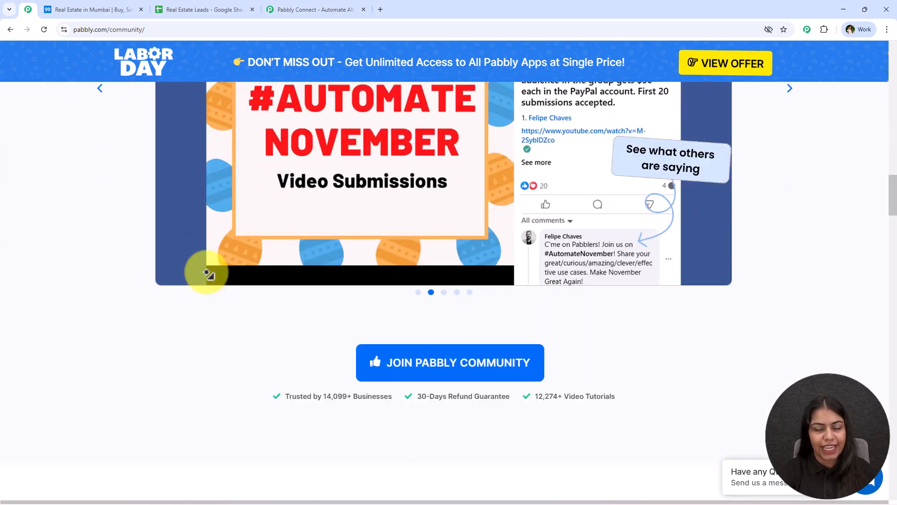
{"action": "scroll", "coordinate": [209, 275], "scroll_direction": "down", "scroll_amount": 10}
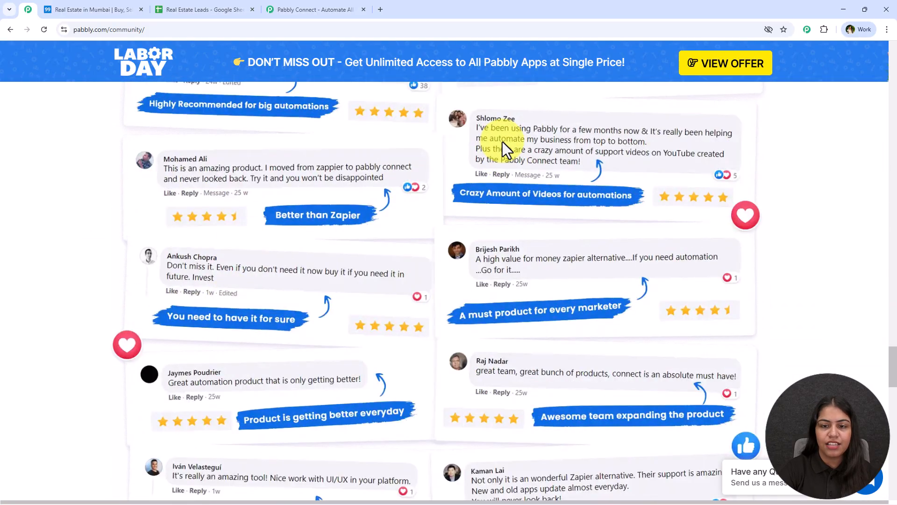
{"action": "scroll", "coordinate": [497, 184], "scroll_direction": "up", "scroll_amount": 4}
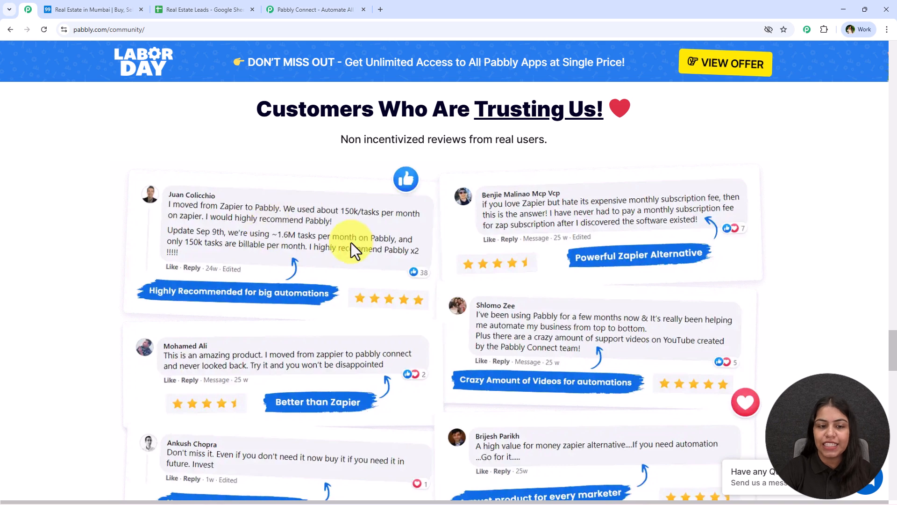
{"action": "scroll", "coordinate": [324, 211], "scroll_direction": "down", "scroll_amount": 5}
{"action": "scroll", "coordinate": [300, 225], "scroll_direction": "down", "scroll_amount": 2}
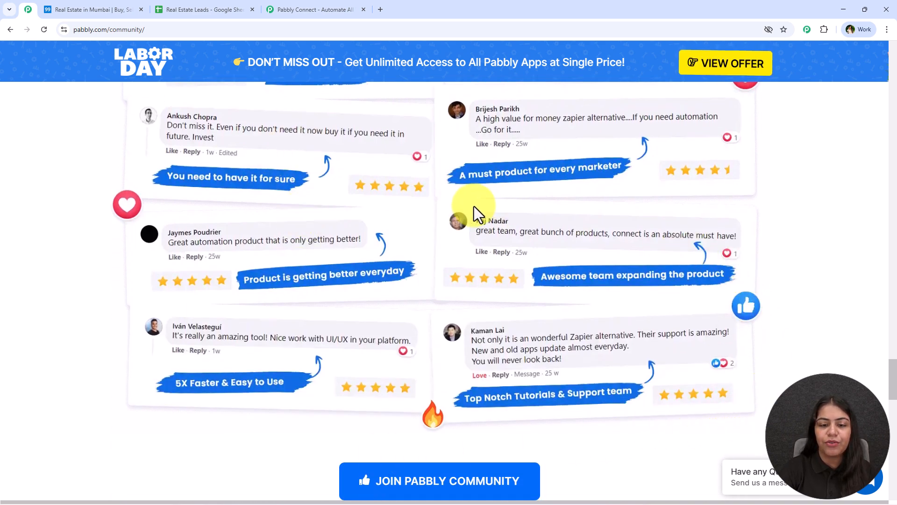
{"action": "scroll", "coordinate": [431, 310], "scroll_direction": "down", "scroll_amount": 4}
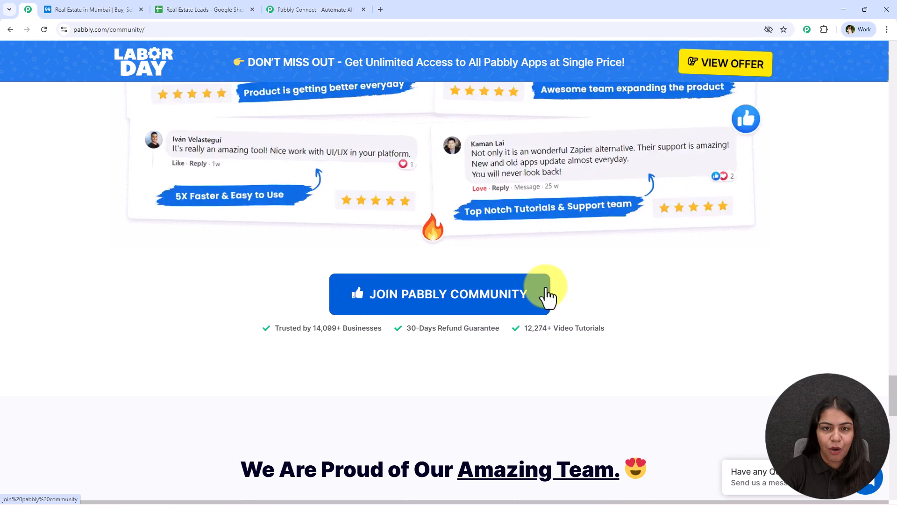
{"action": "scroll", "coordinate": [687, 262], "scroll_direction": "down", "scroll_amount": 4}
{"action": "scroll", "coordinate": [677, 312], "scroll_direction": "down", "scroll_amount": 4}
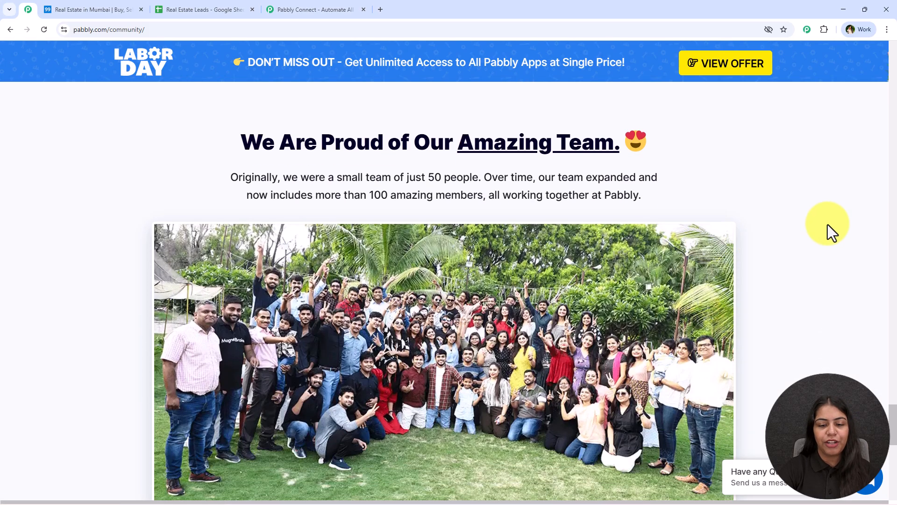
- Return to the Pabbly Connect home page, dismiss the limited-time offer pop-up and review the one-time price banner
{"action": "left_click", "coordinate": [298, 7]}
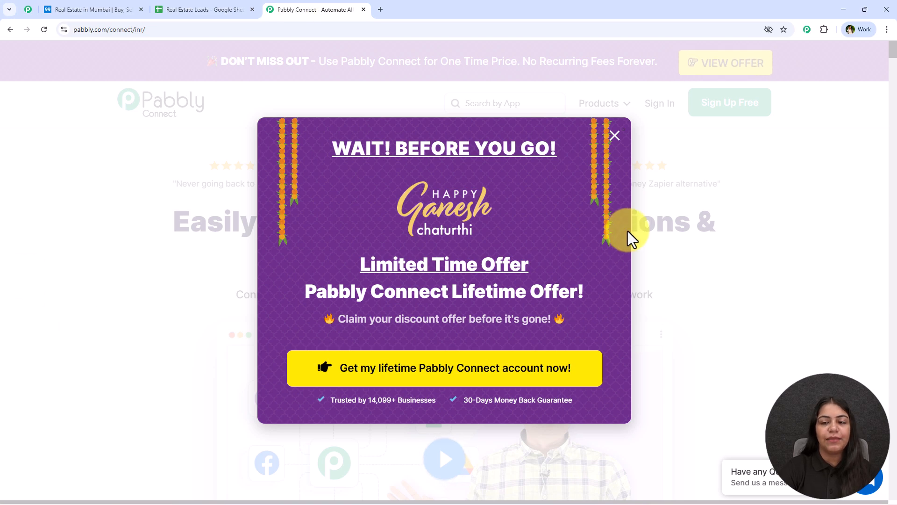
{"action": "left_click", "coordinate": [615, 135]}
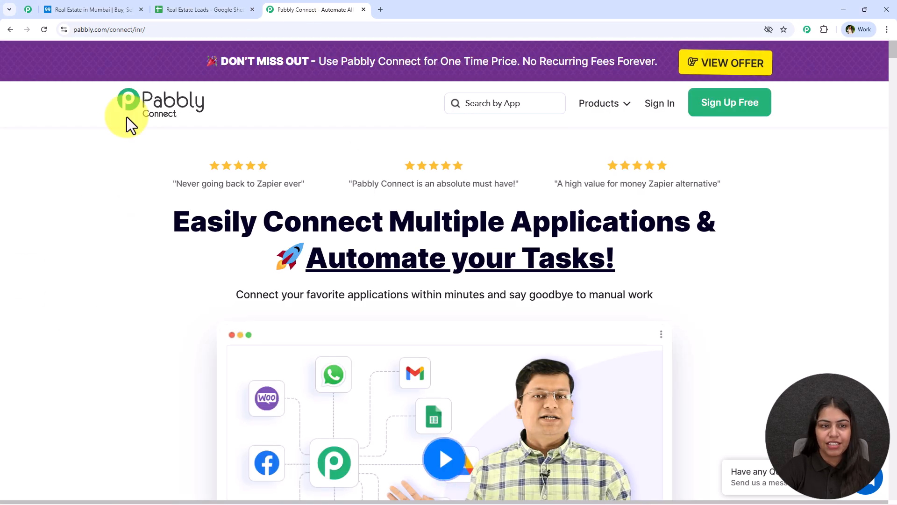
{"action": "left_click_drag", "start_coordinate": [316, 57], "coordinate": [658, 61]}
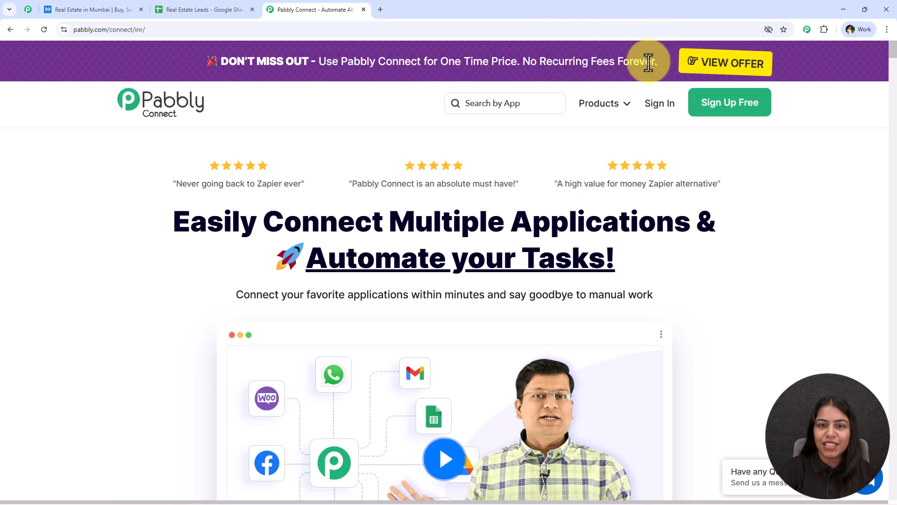
{"action": "left_click", "coordinate": [647, 63]}
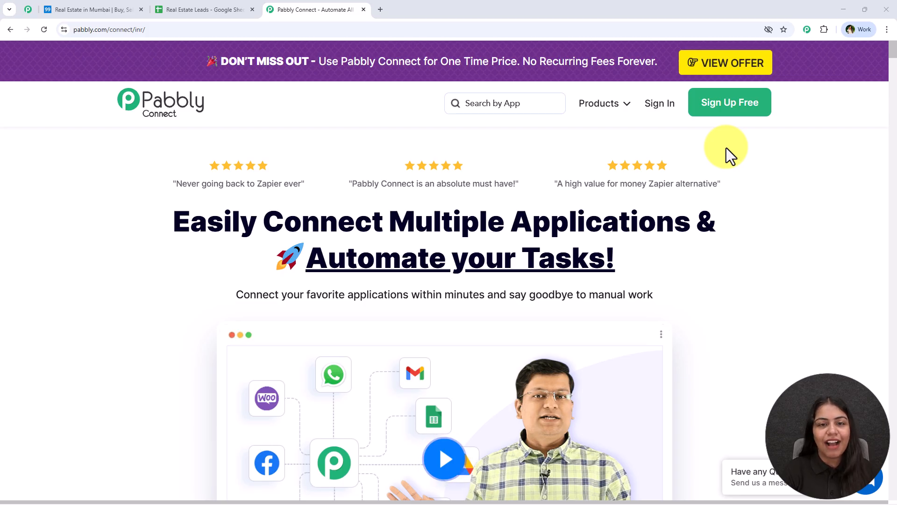
- Sign in to the Pabbly account and access Pabbly Connect from the list of all Pabbly apps
{"action": "left_click", "coordinate": [663, 114]}
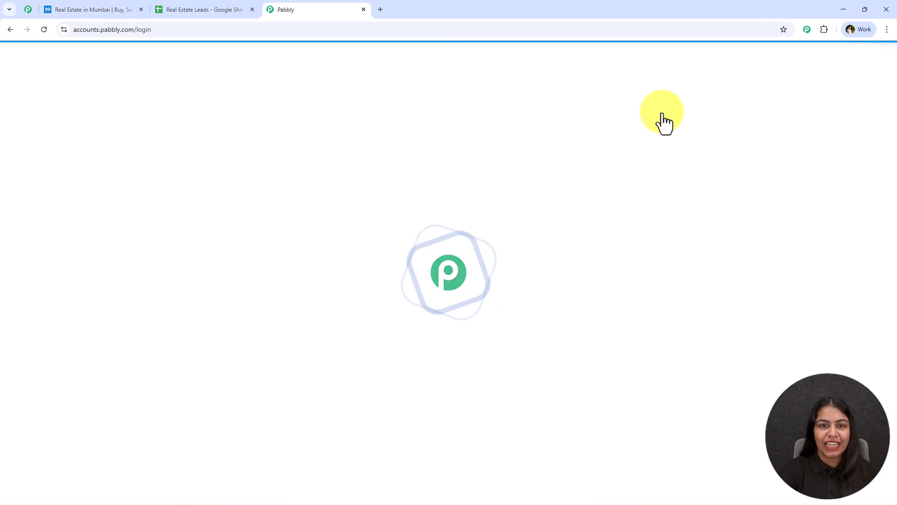
{"action": "triple_click", "coordinate": [193, 120]}
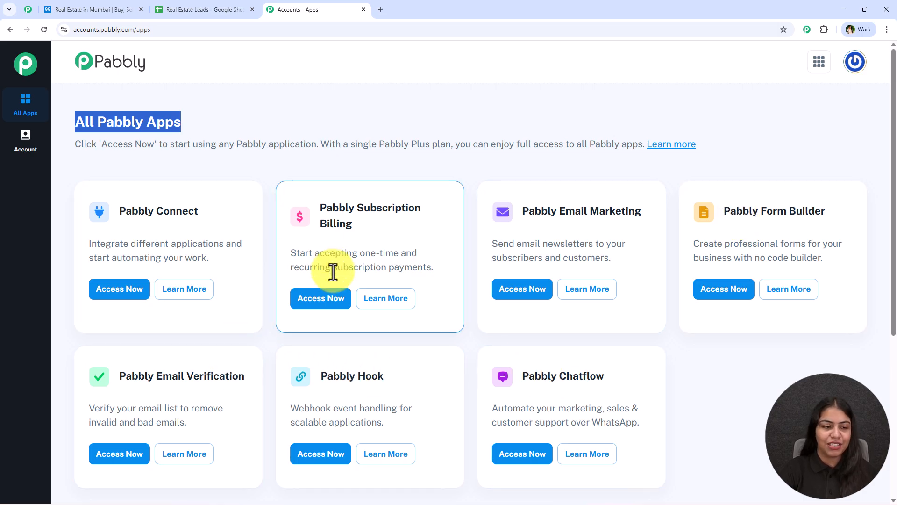
{"action": "left_click_drag", "start_coordinate": [114, 208], "coordinate": [227, 248]}
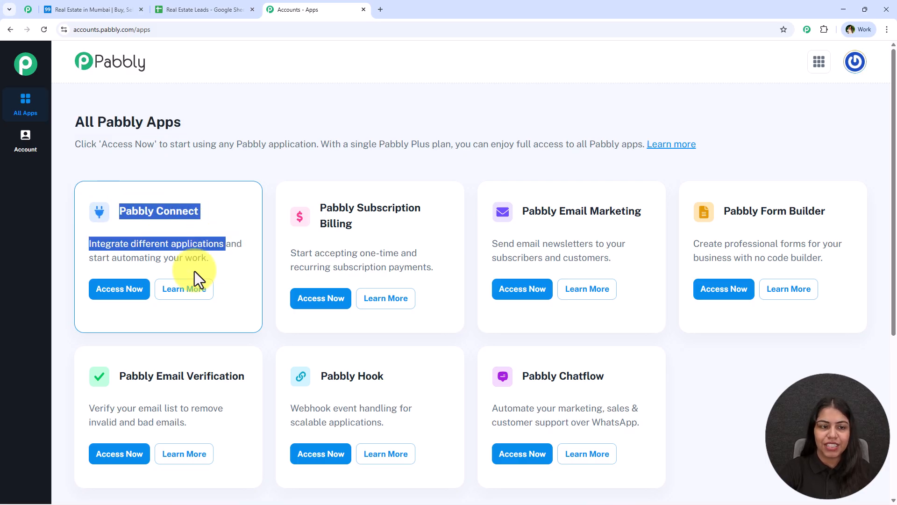
{"action": "left_click", "coordinate": [119, 289]}
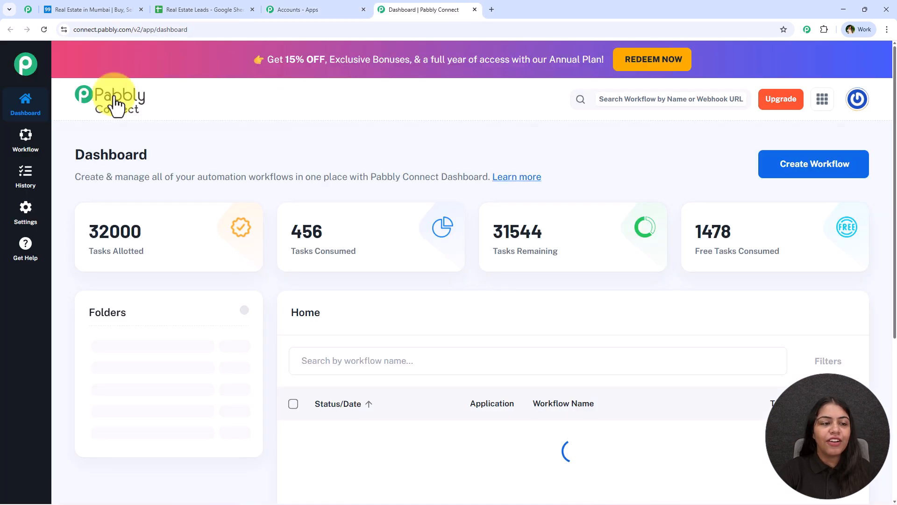
- Start creating a workflow from the Pabbly Connect dashboard using the New (Beta) workflow builder
{"action": "left_click_drag", "start_coordinate": [91, 149], "coordinate": [246, 156]}
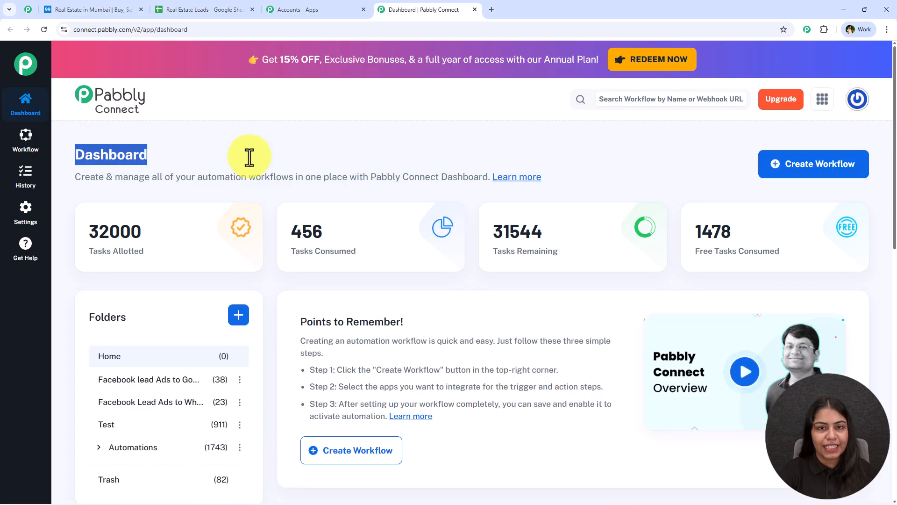
{"action": "left_click", "coordinate": [249, 157]}
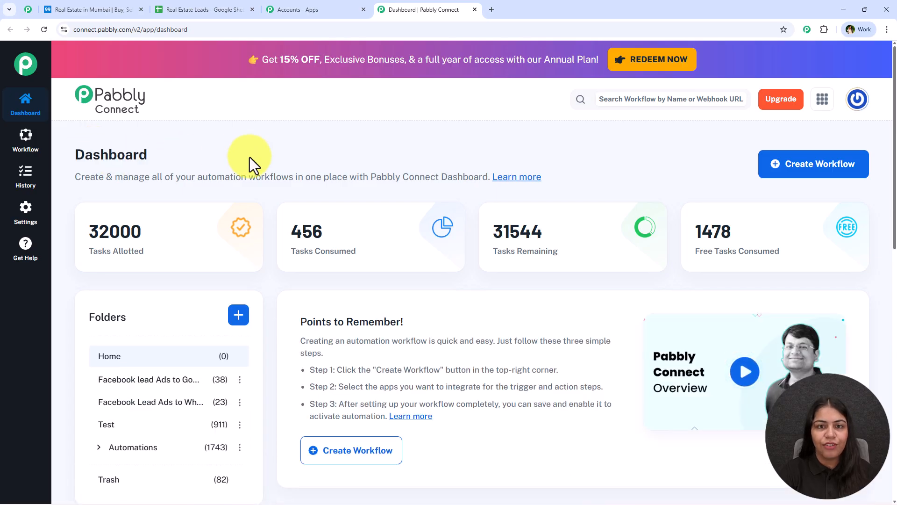
{"action": "left_click", "coordinate": [848, 180]}
{"action": "left_click_drag", "start_coordinate": [337, 175], "coordinate": [215, 157]}
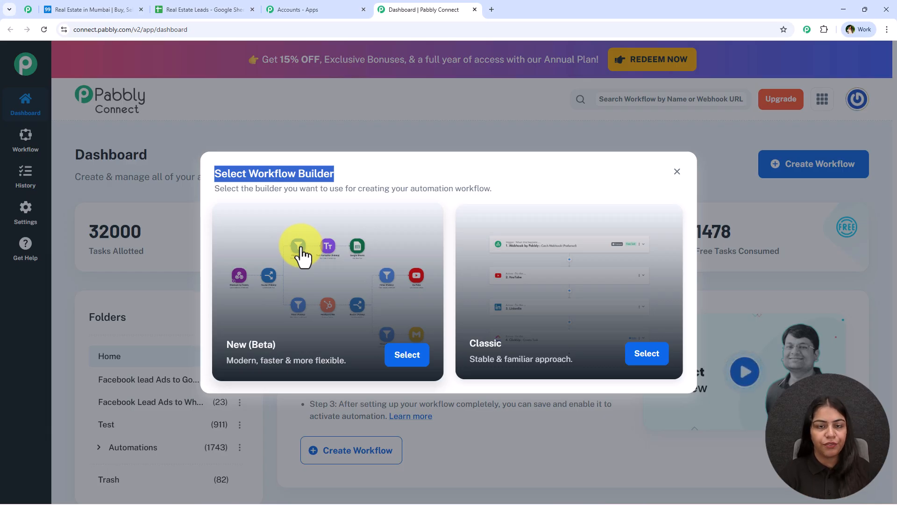
{"action": "left_click", "coordinate": [514, 171]}
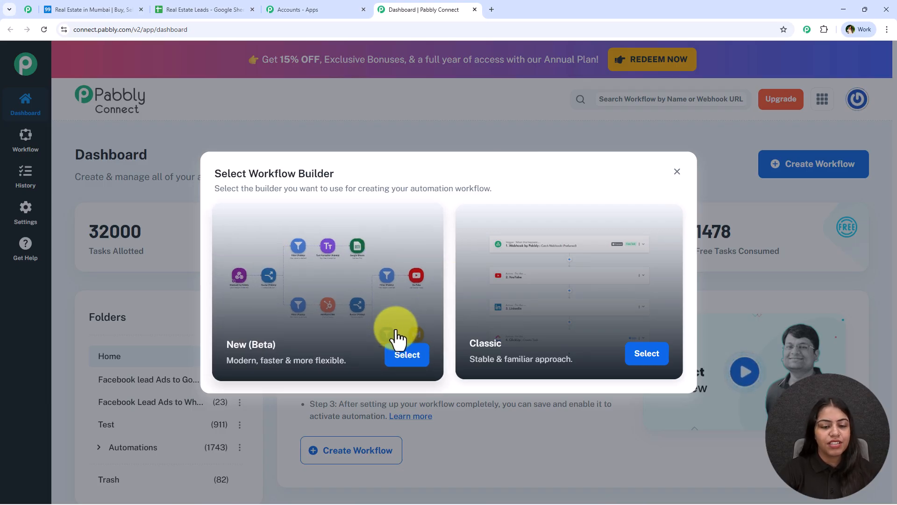
{"action": "left_click", "coordinate": [406, 357]}
- Name the workflow "Add Leads from 99acres to Google Sheets | Real Estate Leads" and place it in the Automations folder
{"action": "left_click_drag", "start_coordinate": [370, 242], "coordinate": [281, 240]}
{"action": "type", "text": "How to Add Leads from 99acres to Google Sheets | Real Estate Leads"}
{"action": "key", "text": "BackSpace"}
{"action": "left_click", "coordinate": [372, 298]}
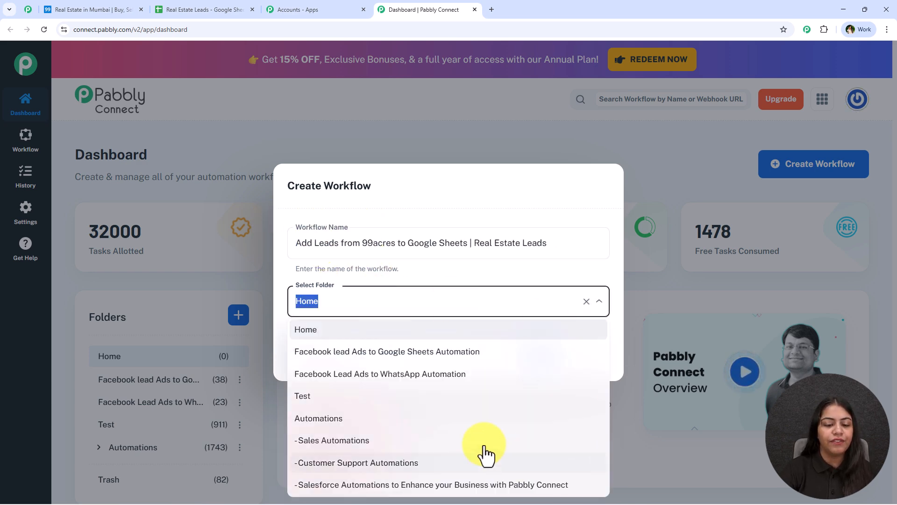
{"action": "left_click", "coordinate": [448, 420]}
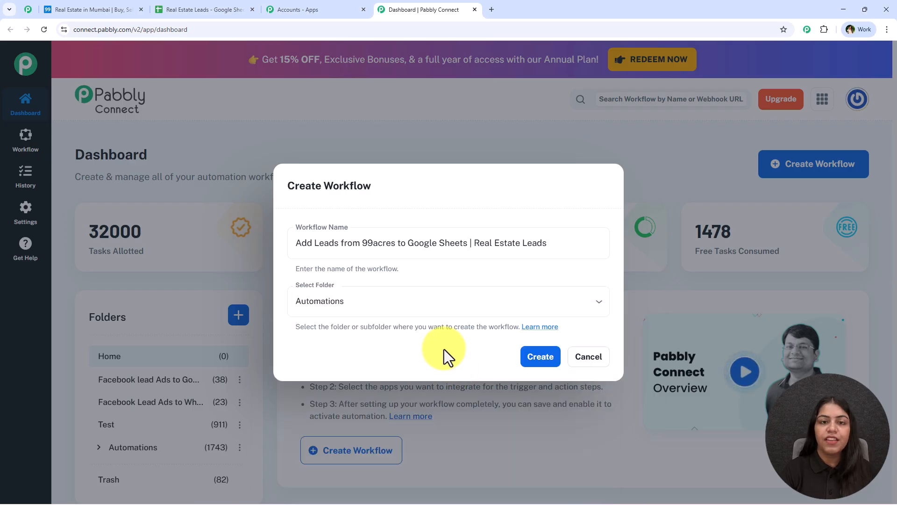
- Shorten the workflow name to "Add Leads from 99acres to Google Sheets" and create the workflow
{"action": "left_click", "coordinate": [593, 242]}
{"action": "left_click_drag", "start_coordinate": [593, 242], "coordinate": [469, 245]}
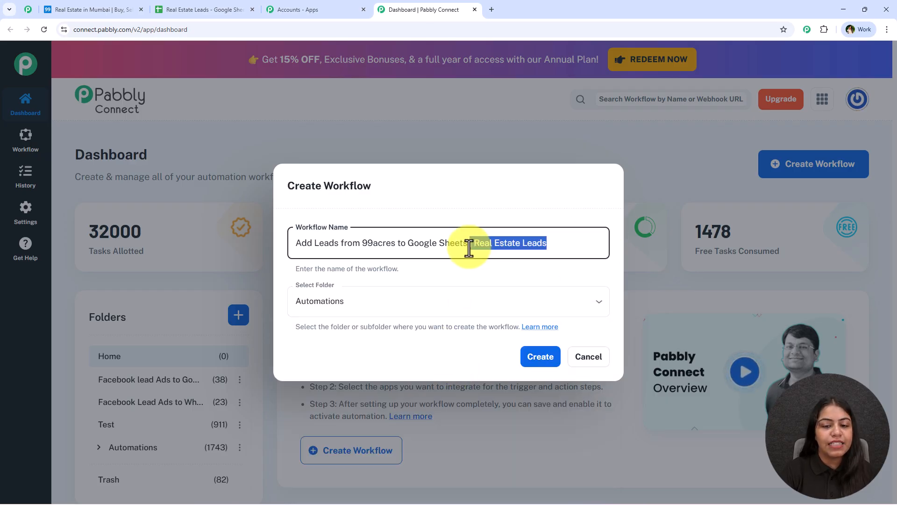
{"action": "key", "text": "BackSpace"}
{"action": "left_click", "coordinate": [450, 281]}
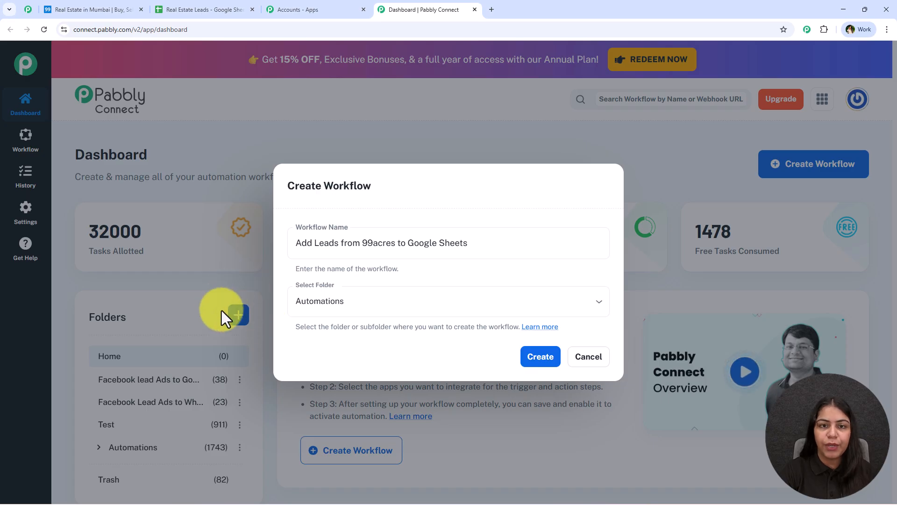
{"action": "left_click", "coordinate": [439, 238]}
{"action": "key", "text": "ctrl+a"}
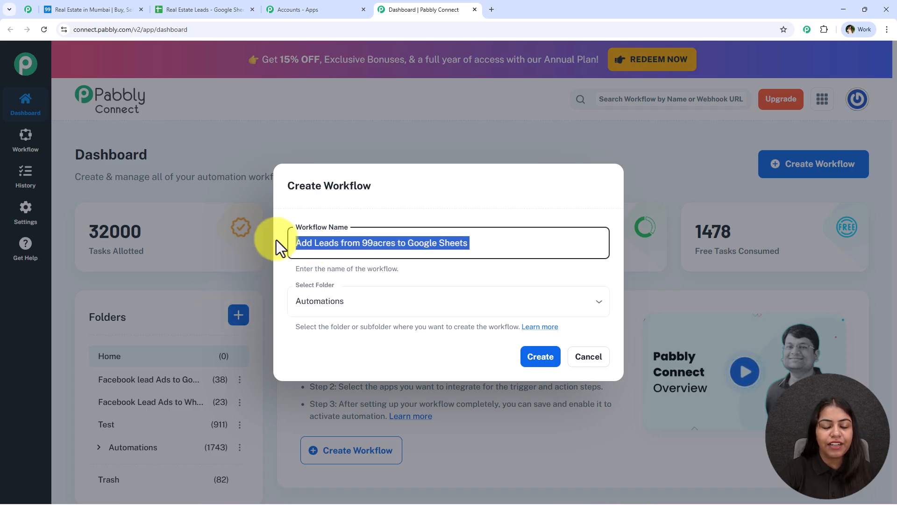
{"action": "left_click", "coordinate": [401, 301]}
{"action": "left_click", "coordinate": [451, 278]}
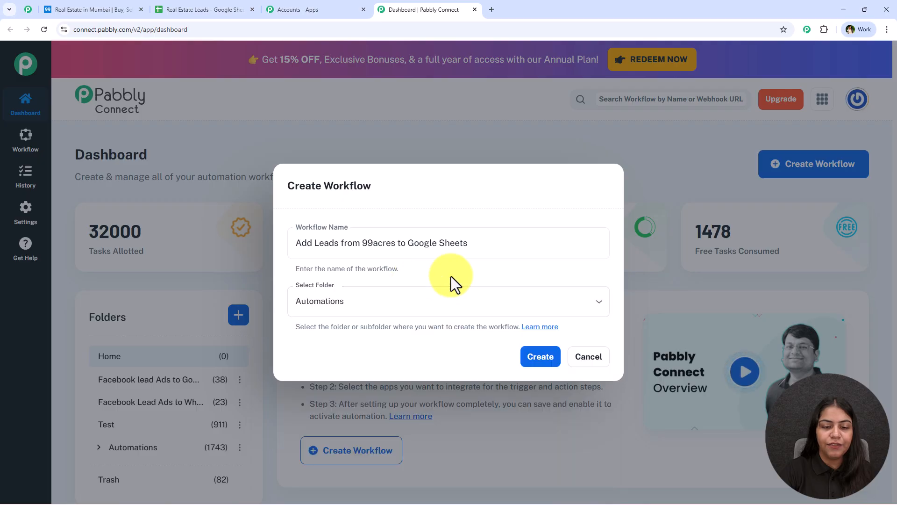
{"action": "left_click", "coordinate": [556, 359]}
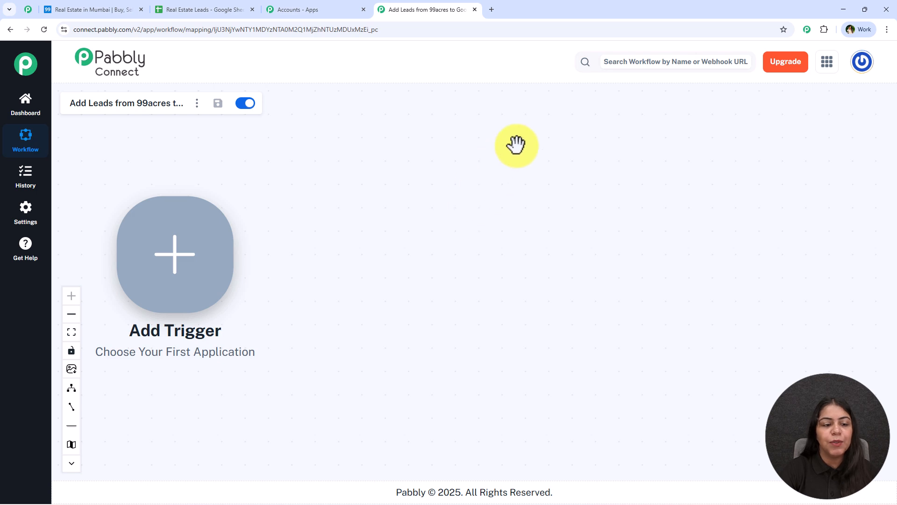
- Add a trigger to the workflow, search the apps for "99" and choose 99Acres as the trigger app
{"action": "right_click", "coordinate": [212, 245]}
{"action": "left_click", "coordinate": [538, 254]}
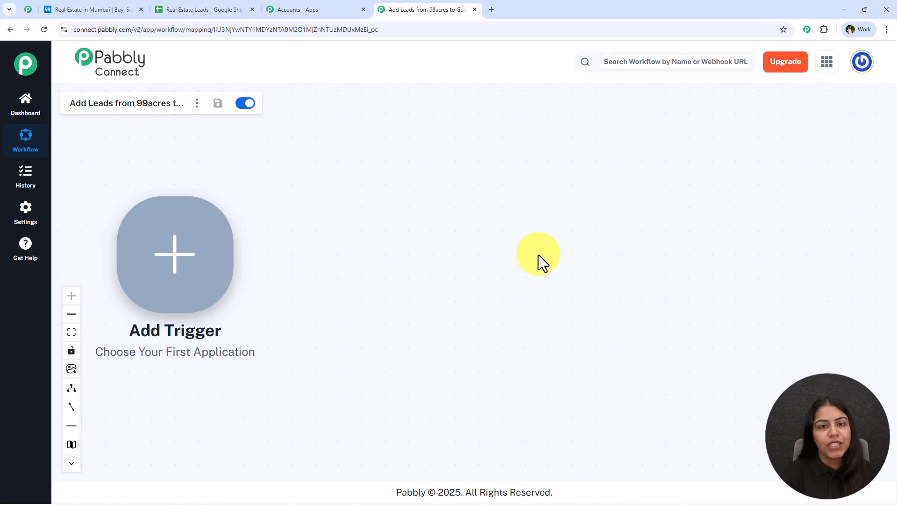
{"action": "left_click", "coordinate": [221, 256]}
{"action": "type", "text": "99"}
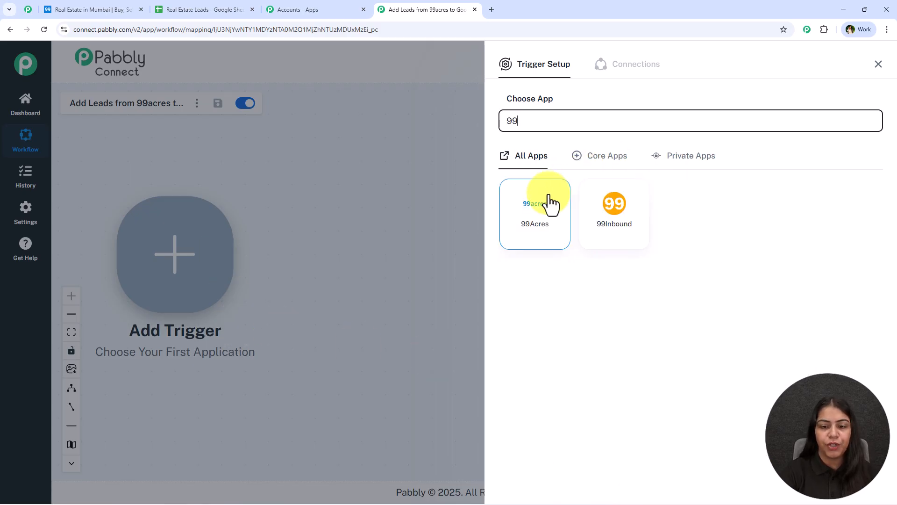
{"action": "left_click", "coordinate": [549, 204]}
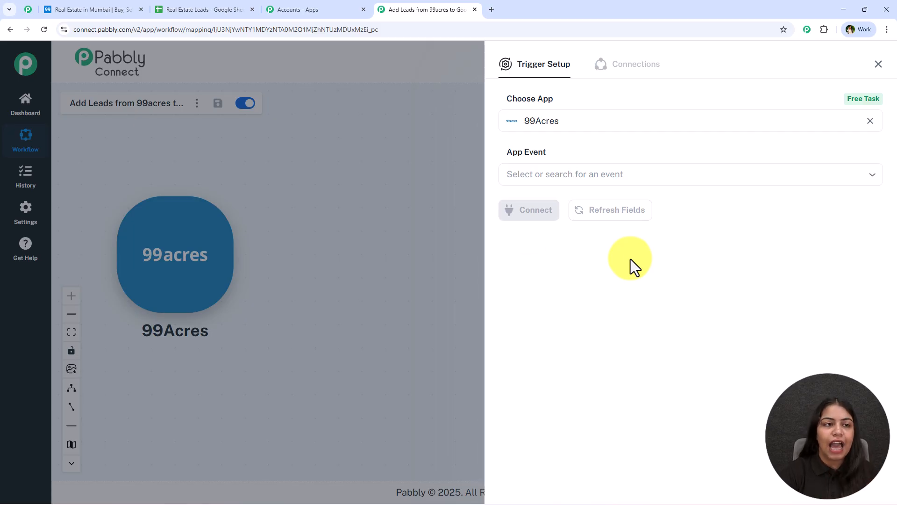
- Review the column headings of the Real Estate Leads spreadsheet in Google Sheets and return to the workflow's trigger setup
{"action": "left_click", "coordinate": [58, 9]}
{"action": "left_click", "coordinate": [333, 5]}
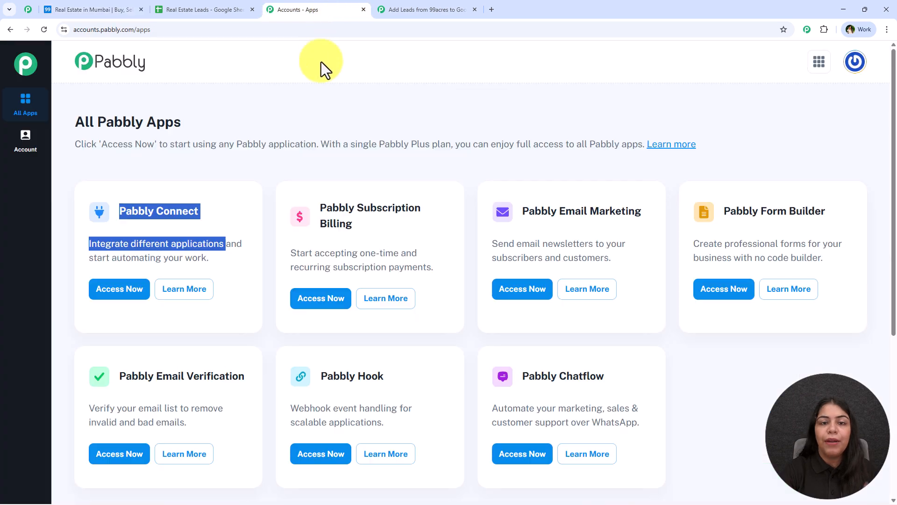
{"action": "left_click", "coordinate": [210, 9]}
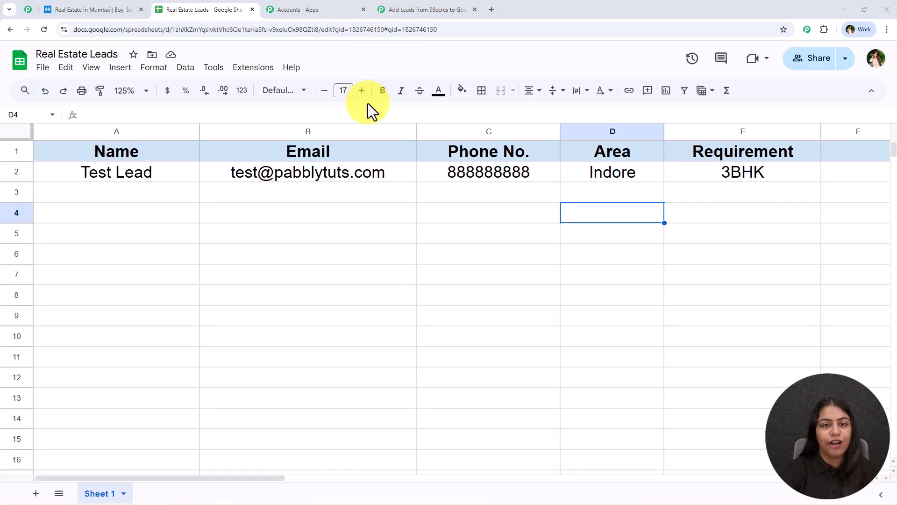
{"action": "left_click", "coordinate": [401, 6]}
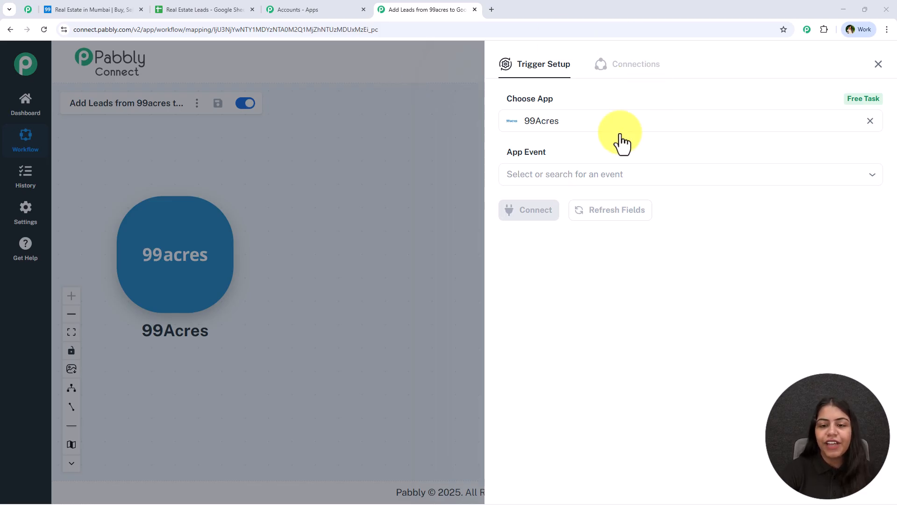
- Set the 99Acres trigger event to New Leads and connect it to obtain the webhook URL
{"action": "left_click", "coordinate": [595, 175]}
{"action": "left_click", "coordinate": [613, 214]}
{"action": "left_click", "coordinate": [514, 217]}
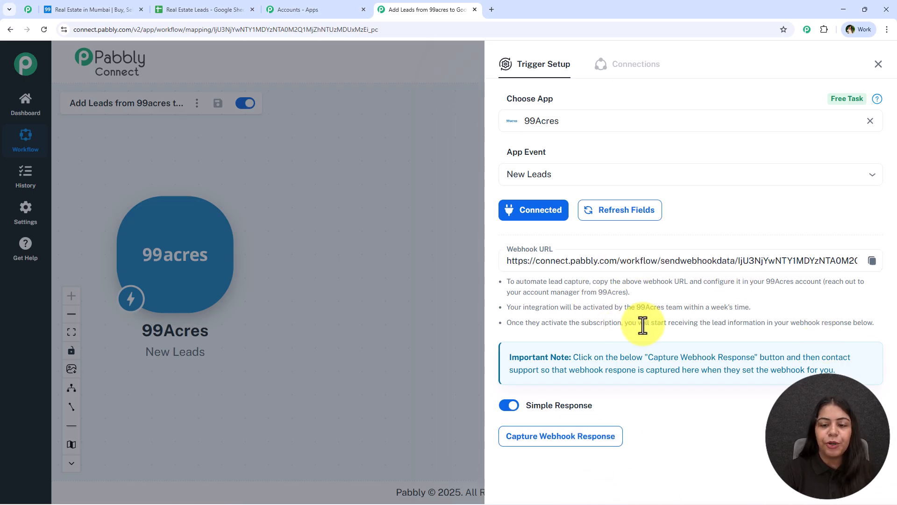
- Copy the 99Acres webhook URL and capture a webhook response for a test lead
{"action": "left_click", "coordinate": [872, 260]}
{"action": "scroll", "coordinate": [630, 378], "scroll_direction": "down", "scroll_amount": 1}
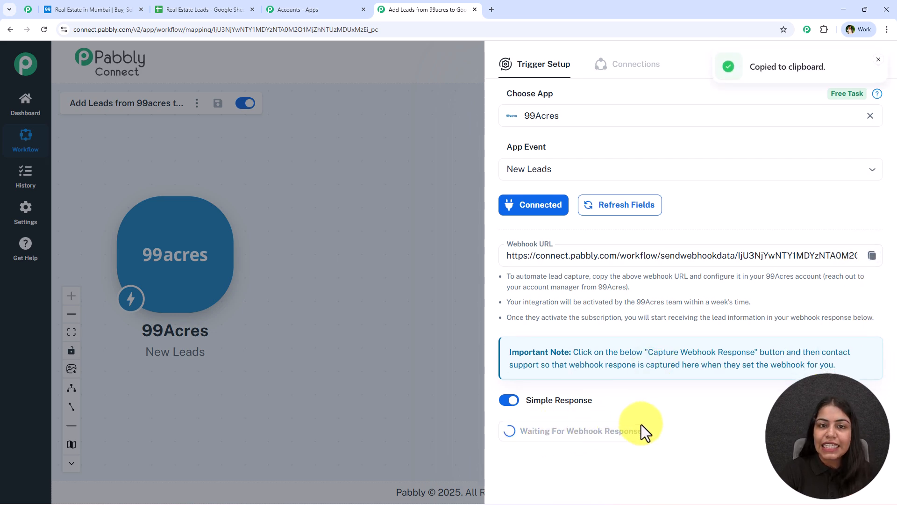
{"action": "left_click", "coordinate": [210, 11]}
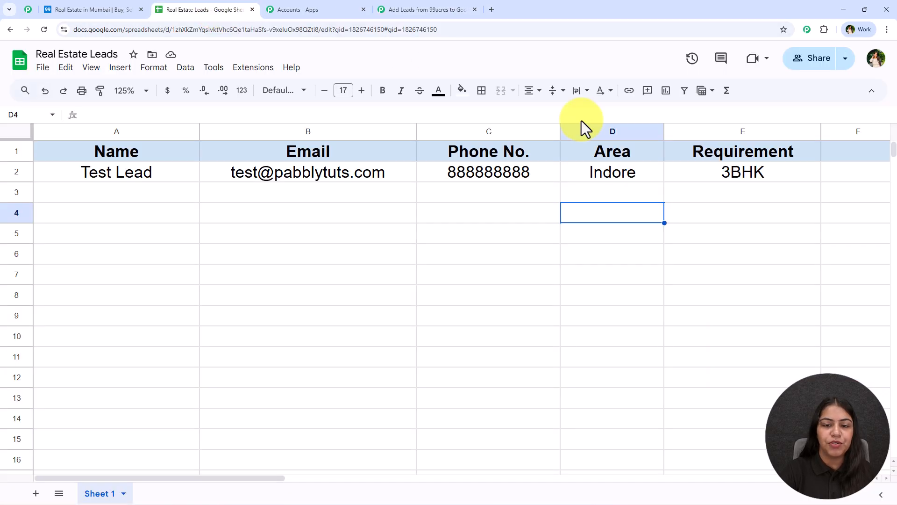
{"action": "left_click", "coordinate": [378, 3]}
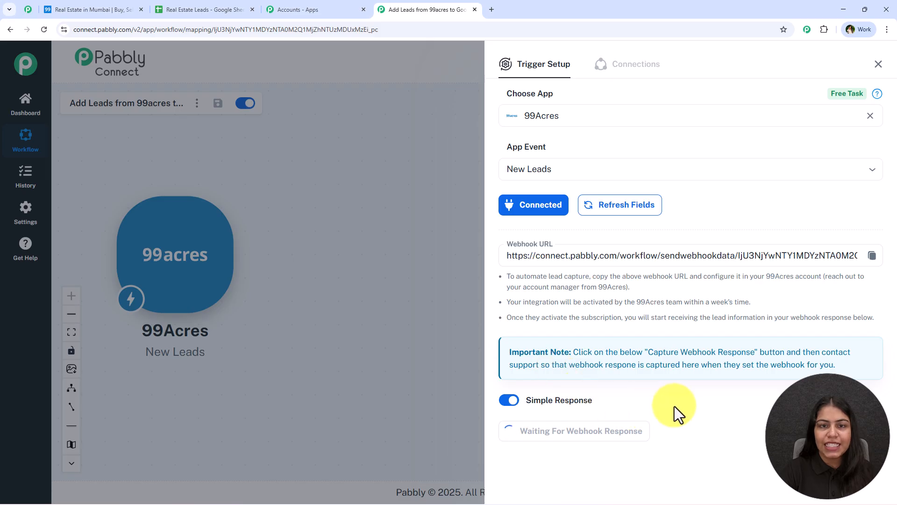
- Examine the captured lead's requirement, phone, name, email and area values, and check back against the Real Estate Leads spreadsheet
{"action": "scroll", "coordinate": [688, 270], "scroll_direction": "down", "scroll_amount": 2}
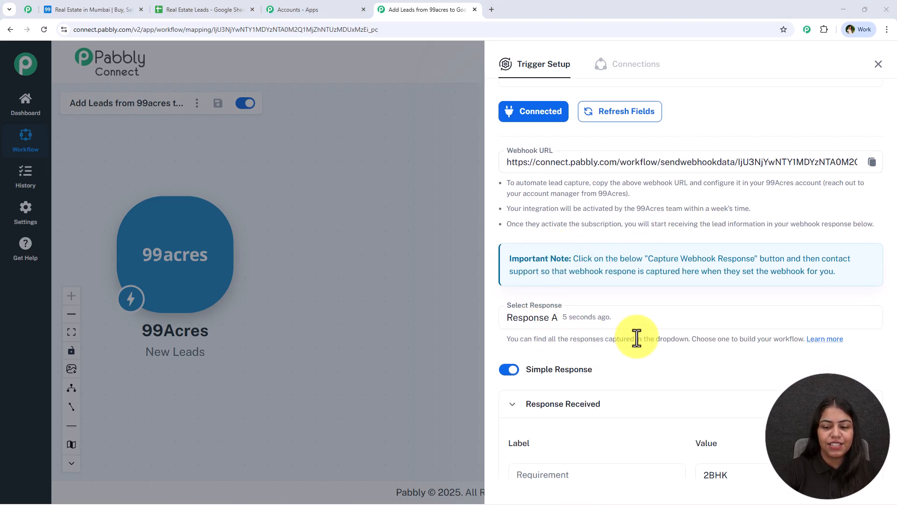
{"action": "scroll", "coordinate": [722, 204], "scroll_direction": "down", "scroll_amount": 5}
{"action": "left_click_drag", "start_coordinate": [811, 336], "coordinate": [540, 323]}
{"action": "left_click_drag", "start_coordinate": [770, 284], "coordinate": [612, 275]}
{"action": "left_click_drag", "start_coordinate": [697, 237], "coordinate": [821, 242]}
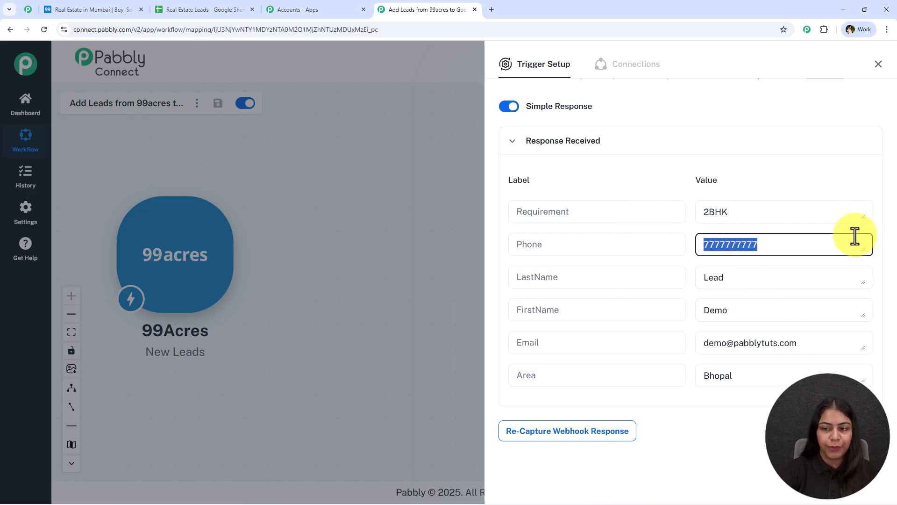
{"action": "left_click_drag", "start_coordinate": [851, 214], "coordinate": [719, 213]}
{"action": "left_click_drag", "start_coordinate": [830, 374], "coordinate": [645, 375]}
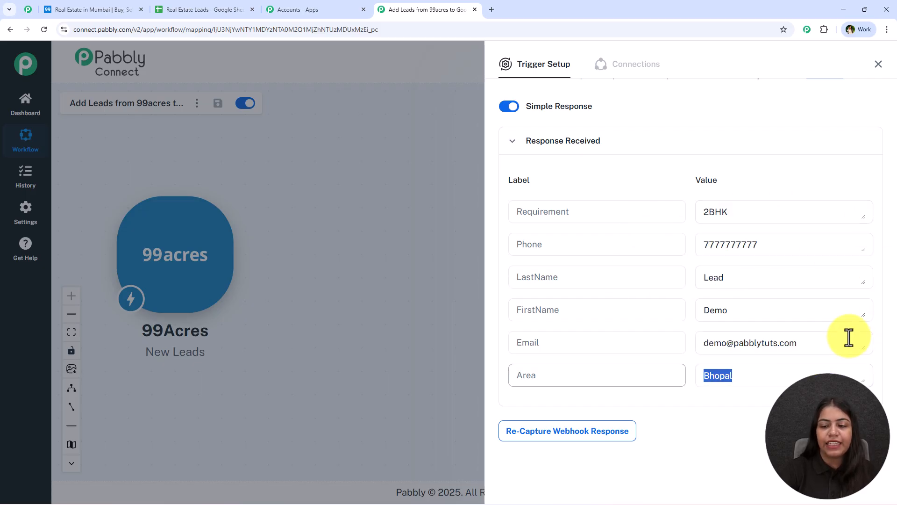
{"action": "left_click_drag", "start_coordinate": [849, 341], "coordinate": [644, 338]}
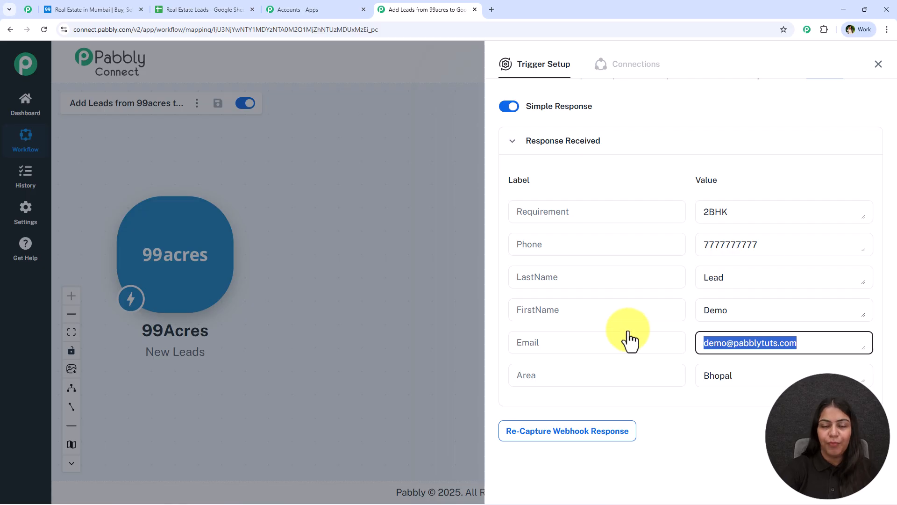
{"action": "left_click", "coordinate": [187, 9]}
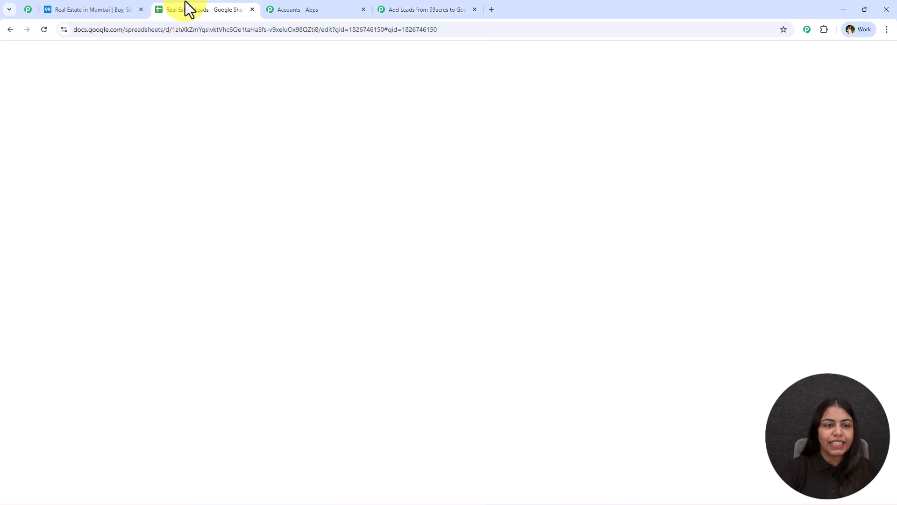
{"action": "left_click", "coordinate": [439, 7]}
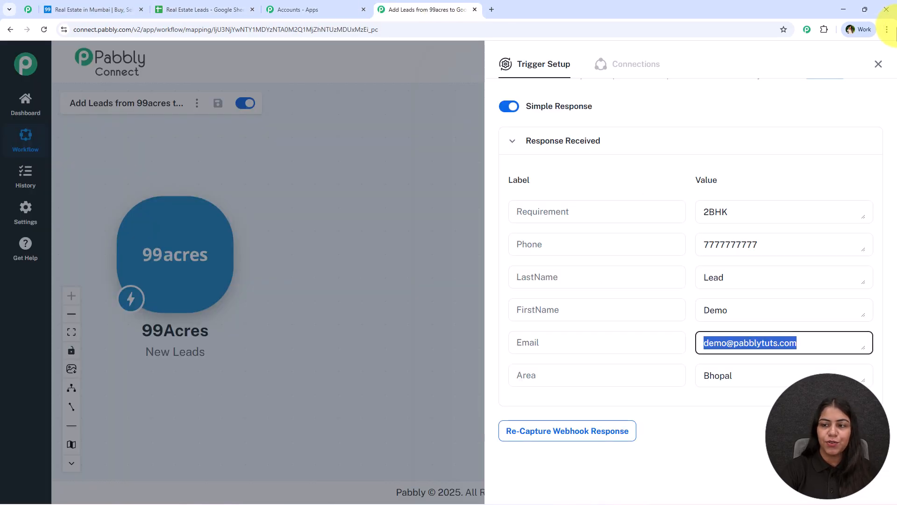
- Close the trigger setup, add an action step, search the apps for "Sheets" and choose Google Sheets
{"action": "left_click", "coordinate": [878, 68]}
{"action": "left_click", "coordinate": [234, 262]}
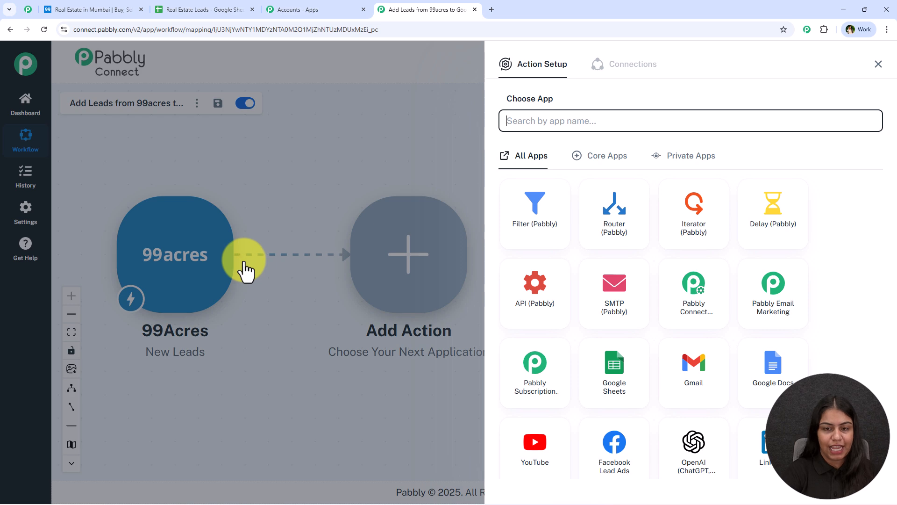
{"action": "type", "text": "Sheets"}
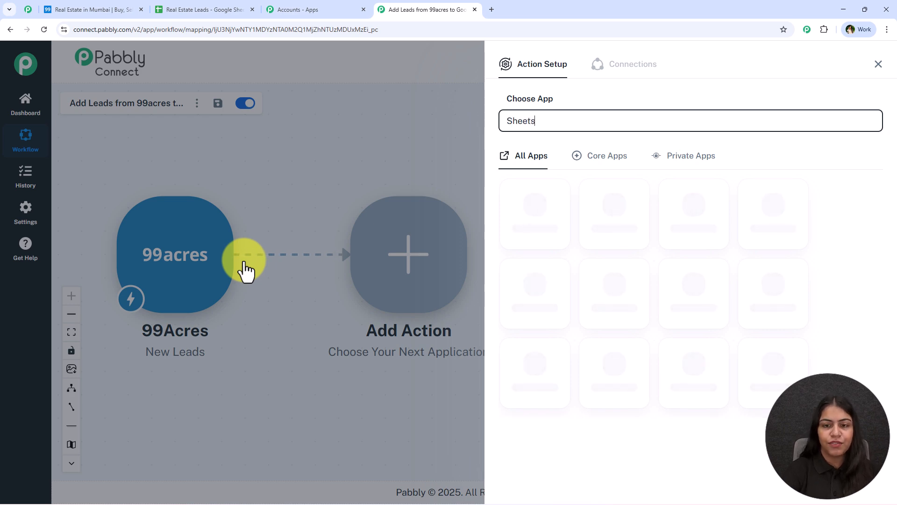
{"action": "left_click", "coordinate": [533, 240]}
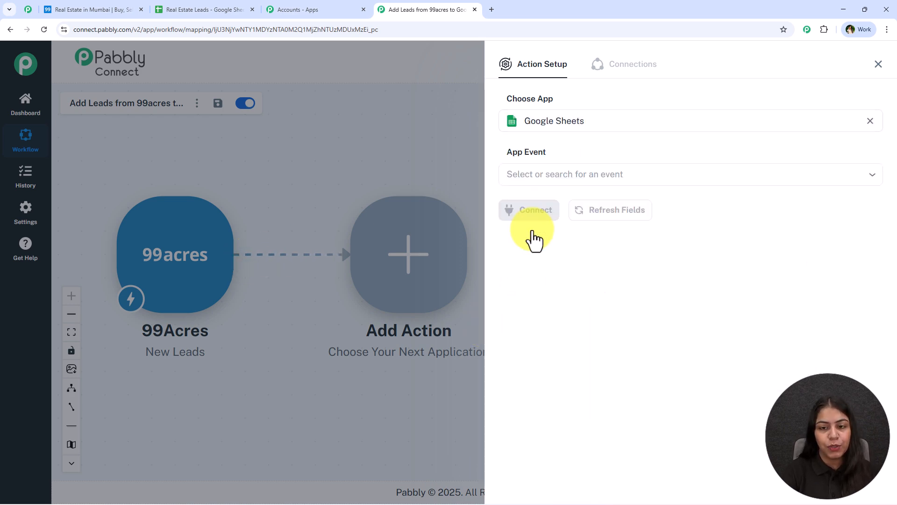
- Set the Google Sheets action event to Add New Row and start connecting the app
{"action": "left_click", "coordinate": [548, 172]}
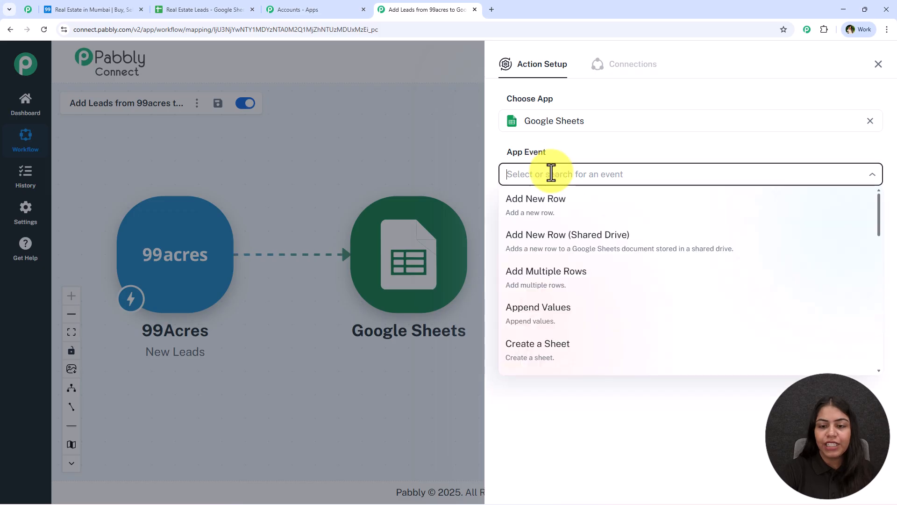
{"action": "left_click", "coordinate": [703, 217]}
{"action": "left_click", "coordinate": [536, 217]}
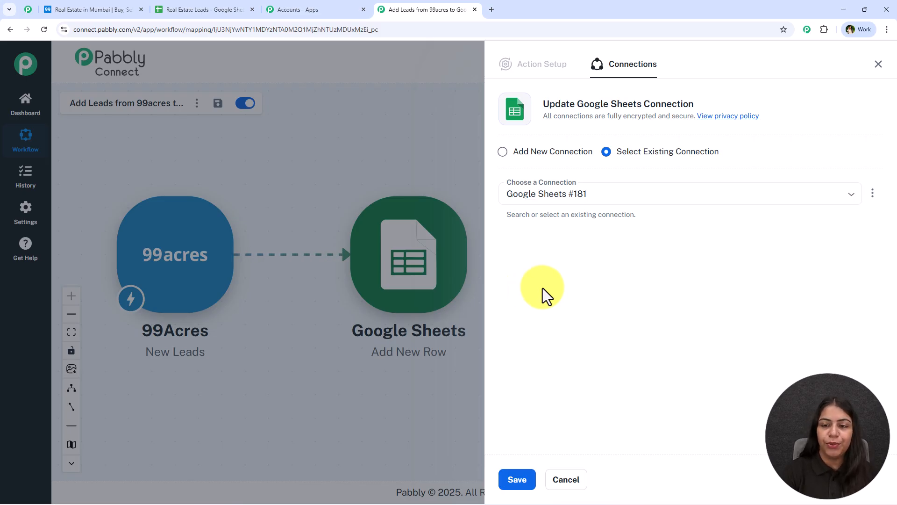
- Add a new Google Sheets connection by signing in with the Google account and allowing Pabbly Connect Sheets access
{"action": "left_click_drag", "start_coordinate": [617, 154], "coordinate": [729, 159]}
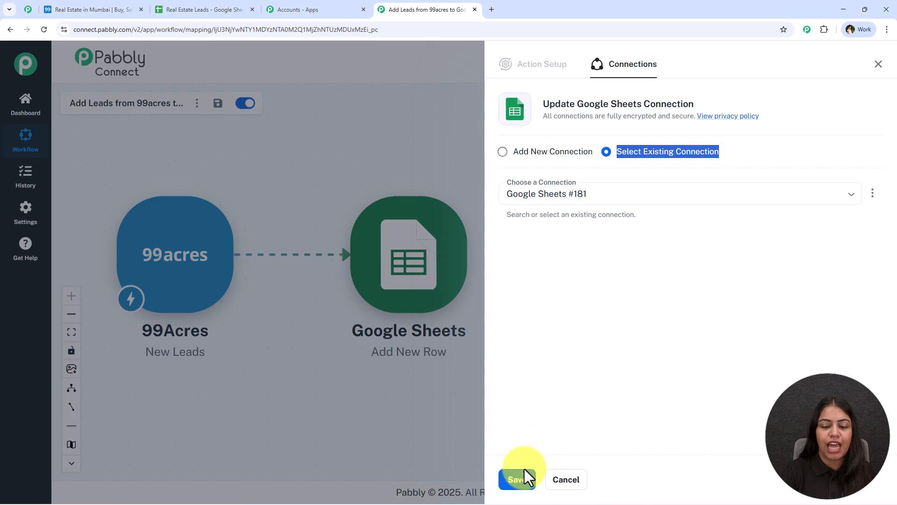
{"action": "left_click", "coordinate": [505, 152]}
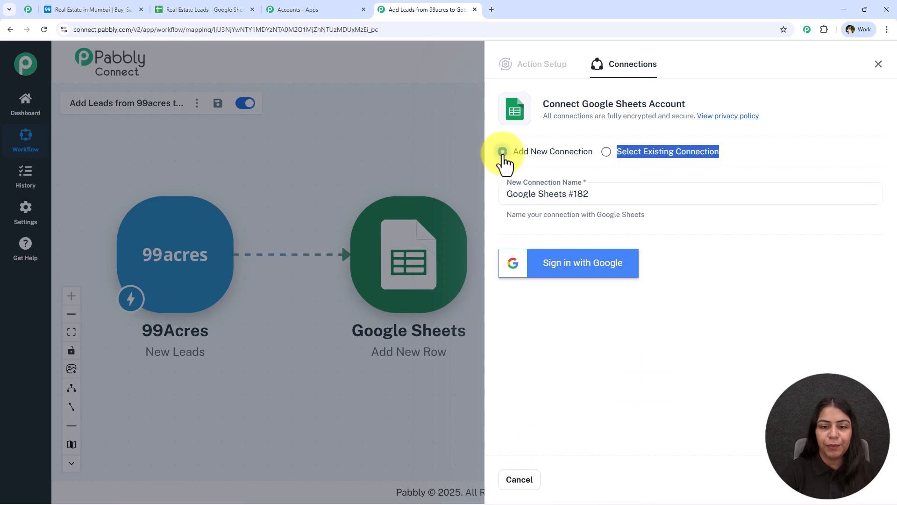
{"action": "left_click", "coordinate": [623, 276]}
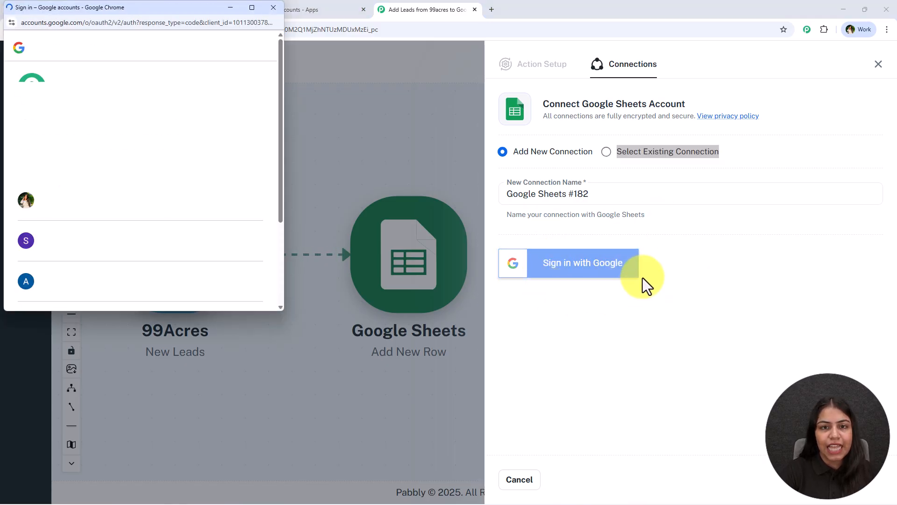
{"action": "scroll", "coordinate": [204, 136], "scroll_direction": "down", "scroll_amount": 1}
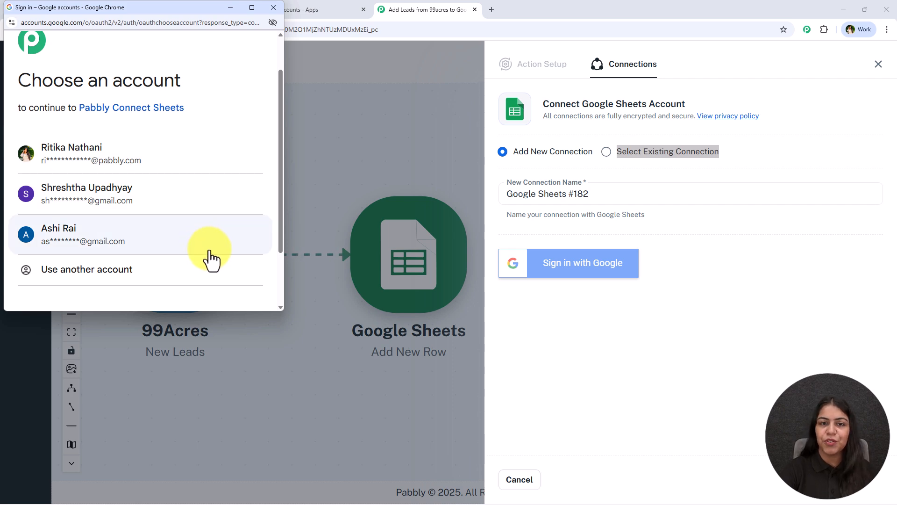
{"action": "left_click", "coordinate": [187, 158]}
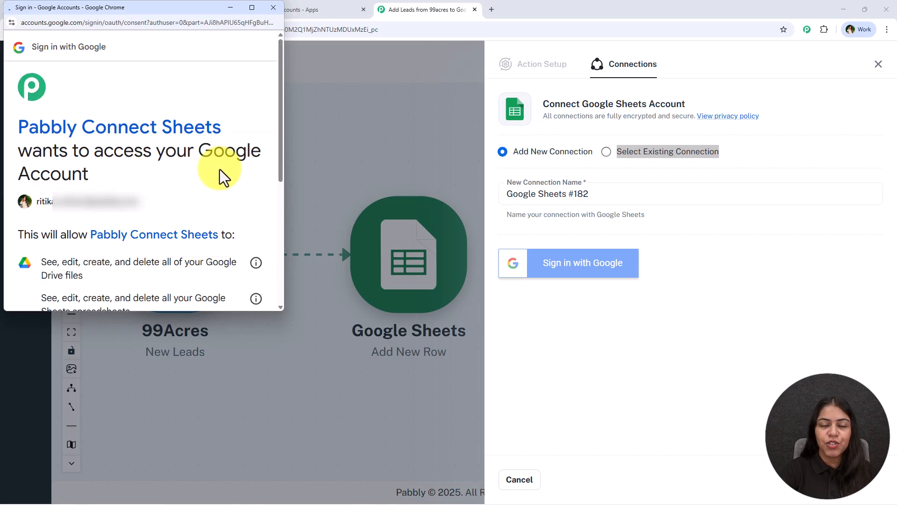
{"action": "scroll", "coordinate": [88, 170], "scroll_direction": "down", "scroll_amount": 2}
{"action": "left_click_drag", "start_coordinate": [52, 166], "coordinate": [145, 218]}
{"action": "scroll", "coordinate": [193, 182], "scroll_direction": "down", "scroll_amount": 3}
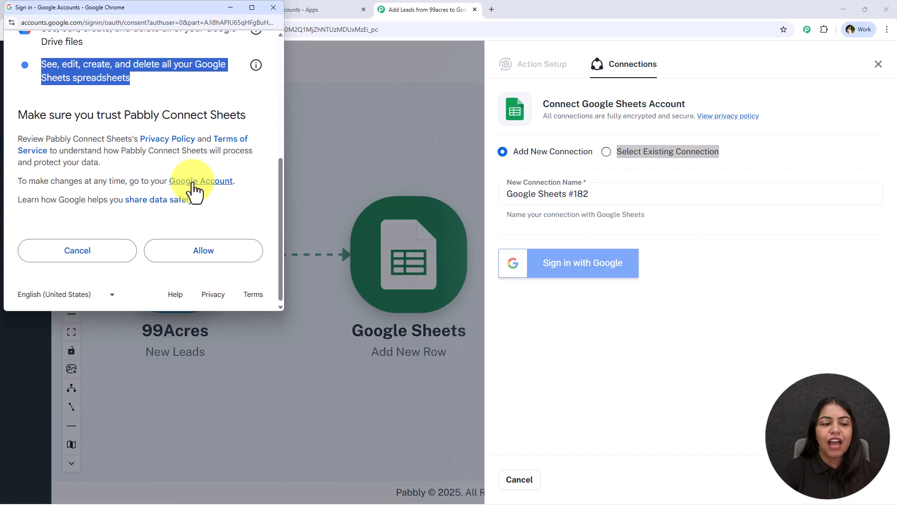
{"action": "left_click", "coordinate": [208, 260]}
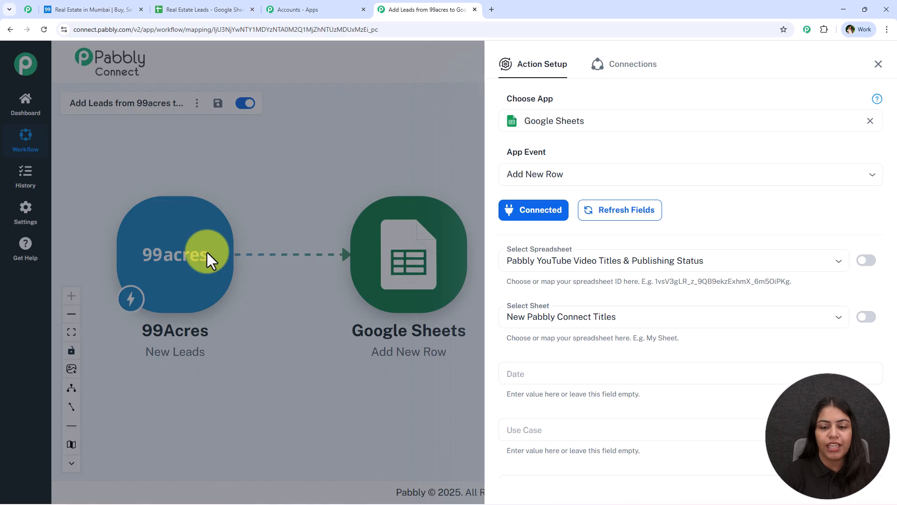
- Check the spreadsheet's title in Google Sheets and select Real Estate Leads as the action's spreadsheet
{"action": "scroll", "coordinate": [691, 366], "scroll_direction": "down", "scroll_amount": 2}
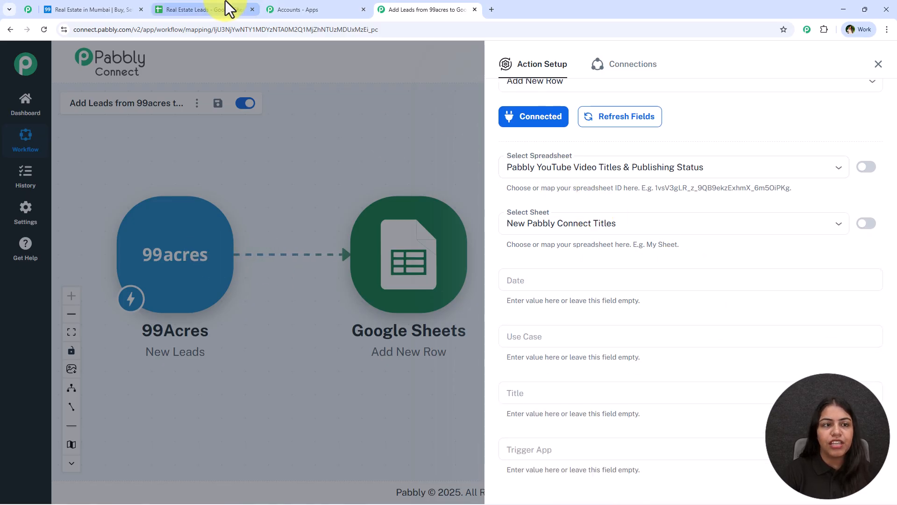
{"action": "left_click", "coordinate": [197, 9]}
{"action": "left_click", "coordinate": [555, 301]}
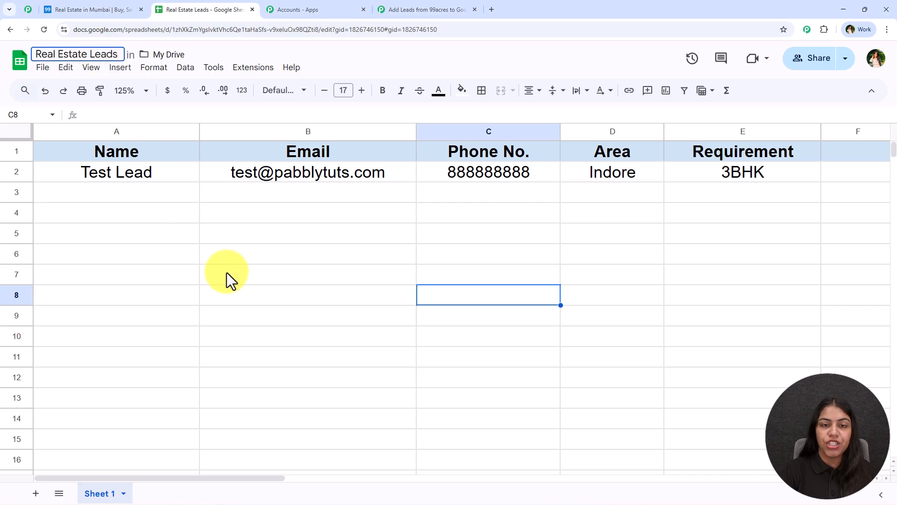
{"action": "left_click", "coordinate": [415, 9]}
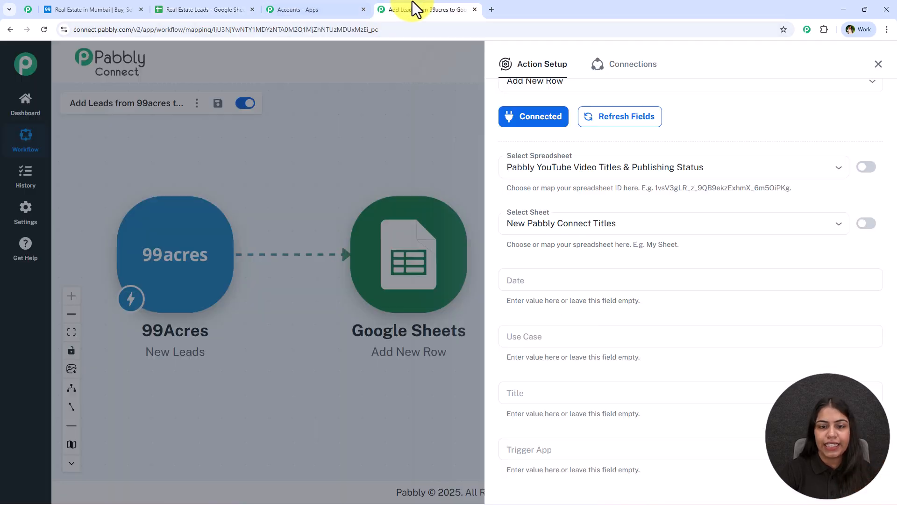
{"action": "left_click", "coordinate": [587, 167]}
{"action": "left_click", "coordinate": [572, 218]}
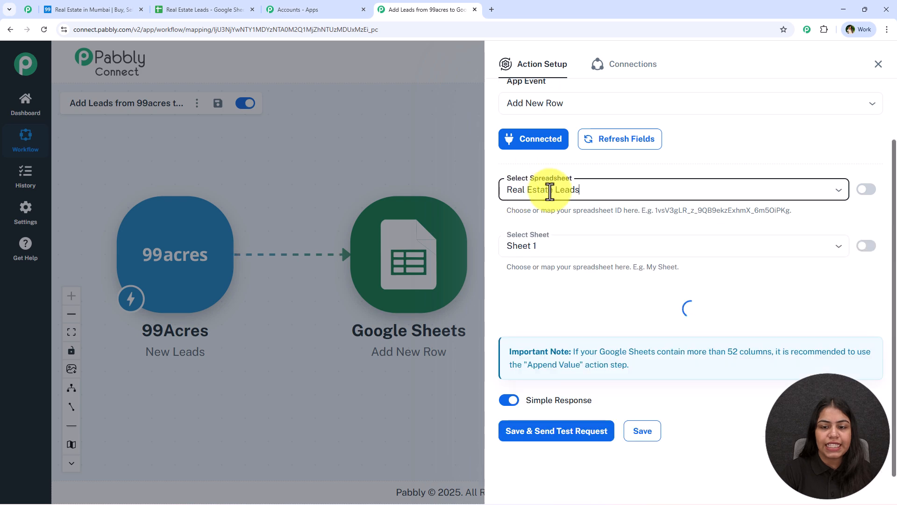
- Compare the columns of the Real Estate Leads sheet with the fields offered in the action setup
{"action": "left_click", "coordinate": [229, 10]}
{"action": "left_click_drag", "start_coordinate": [112, 173], "coordinate": [837, 151]}
{"action": "left_click", "coordinate": [395, 9]}
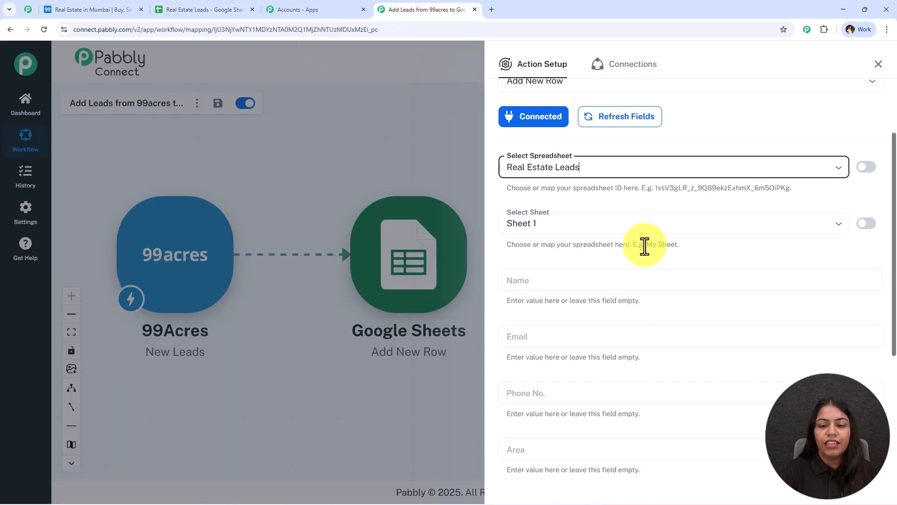
{"action": "scroll", "coordinate": [633, 260], "scroll_direction": "down", "scroll_amount": 2}
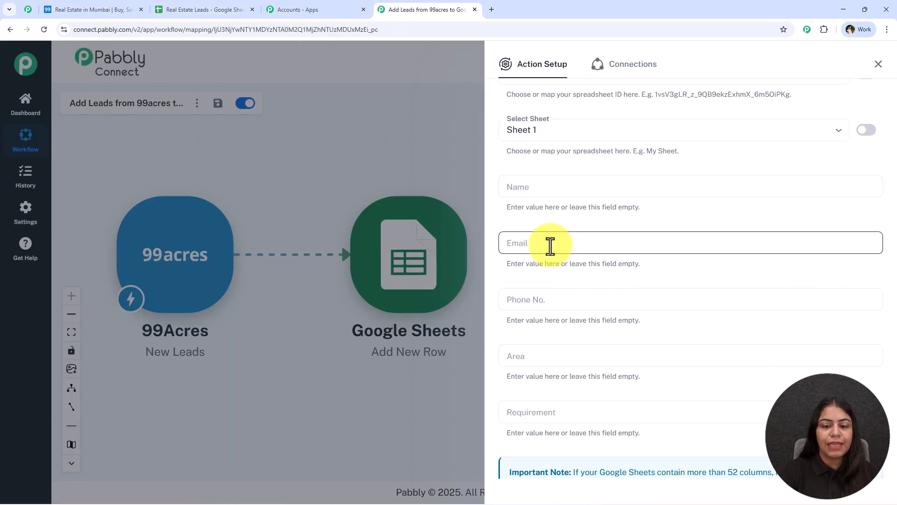
{"action": "scroll", "coordinate": [548, 407], "scroll_direction": "down", "scroll_amount": 1}
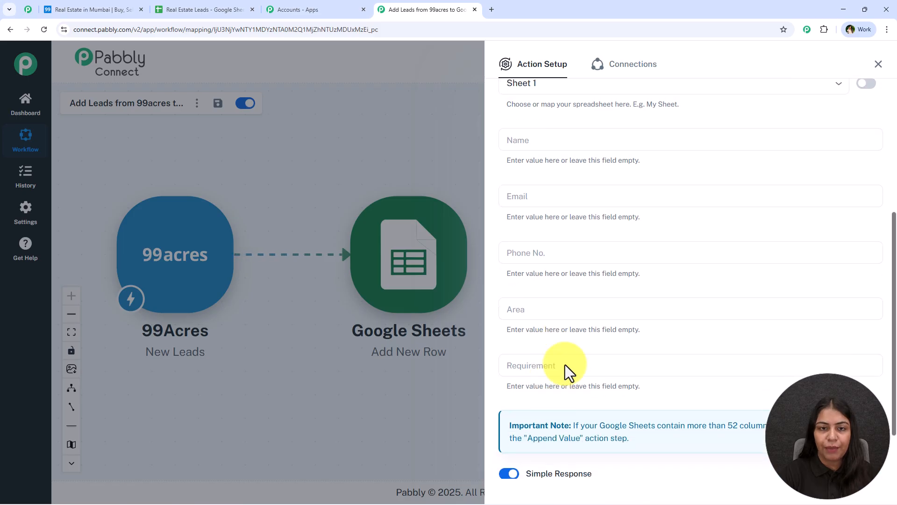
{"action": "left_click", "coordinate": [554, 139]}
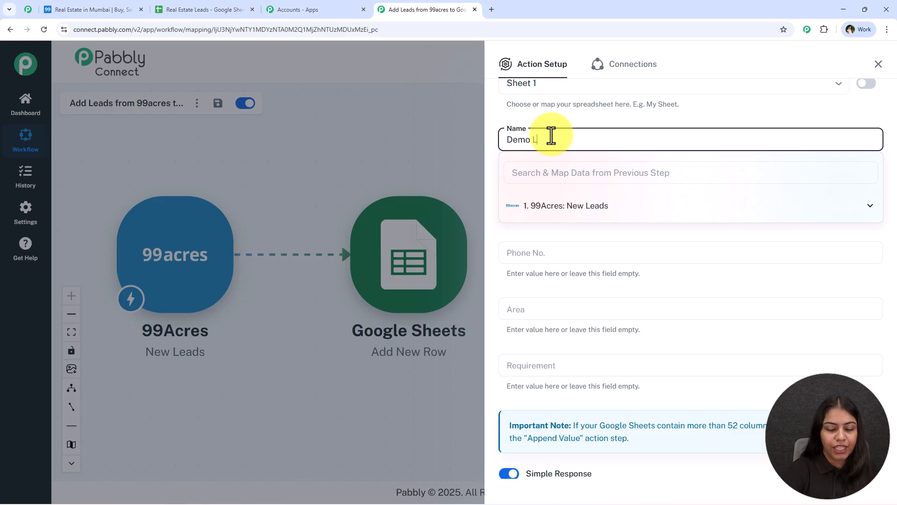
{"action": "key", "text": "ctrl+a"}
{"action": "key", "text": "BackSpace"}
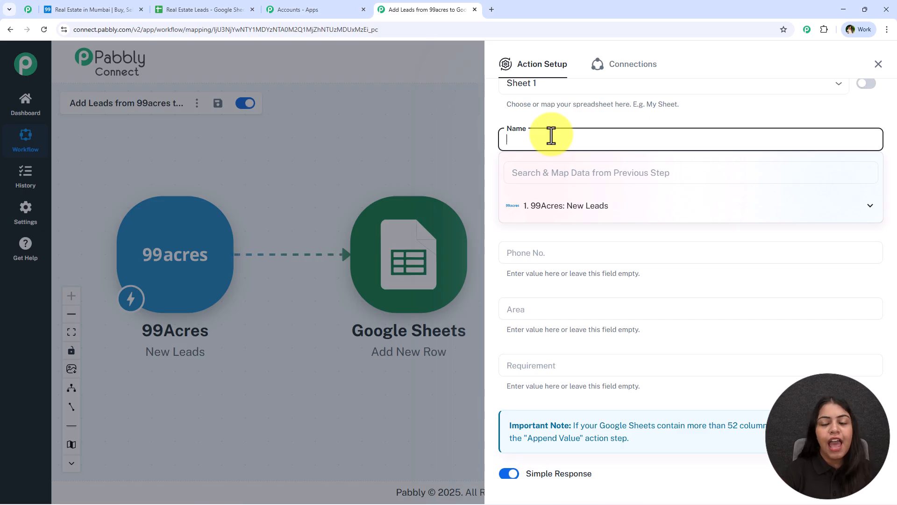
- Map the Name field to the FirstName and LastName values from the 99Acres New Leads response
{"action": "left_click", "coordinate": [585, 220]}
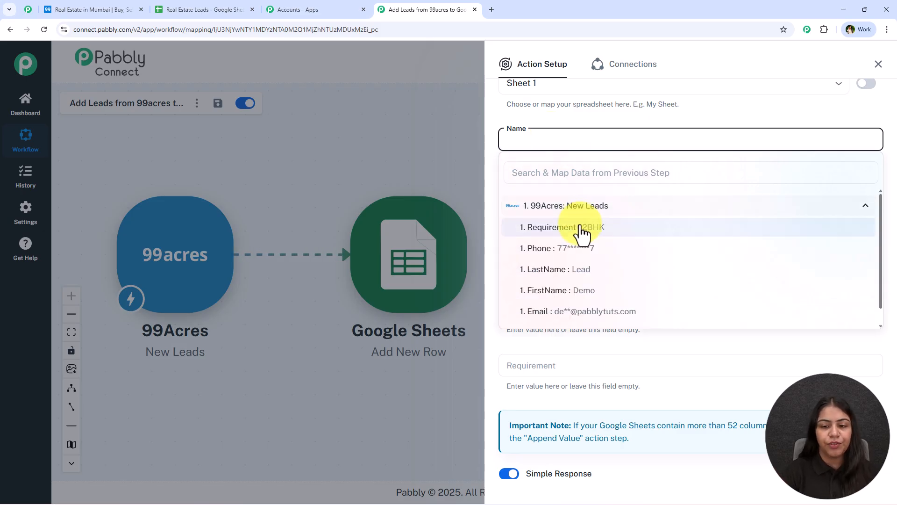
{"action": "left_click", "coordinate": [582, 299]}
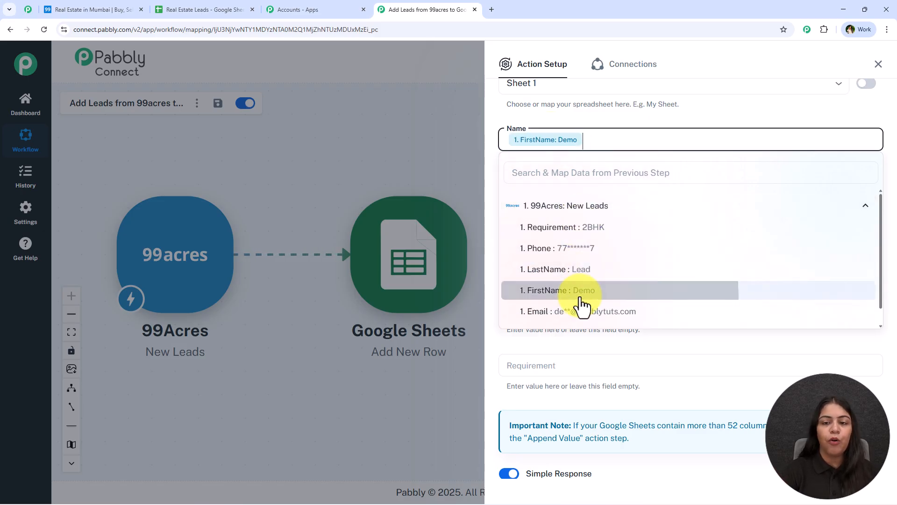
{"action": "left_click", "coordinate": [599, 271]}
- Map the Email field to the Email value from the 99Acres New Leads response
{"action": "left_click", "coordinate": [548, 189]}
{"action": "left_click", "coordinate": [548, 192]}
{"action": "left_click", "coordinate": [542, 230]}
{"action": "type", "text": "@"}
{"action": "left_click", "coordinate": [644, 281]}
{"action": "left_click", "coordinate": [610, 178]}
- Map the Phone No. field to the Phone value from the 99Acres New Leads response
{"action": "left_click", "coordinate": [547, 250]}
{"action": "left_click", "coordinate": [560, 318]}
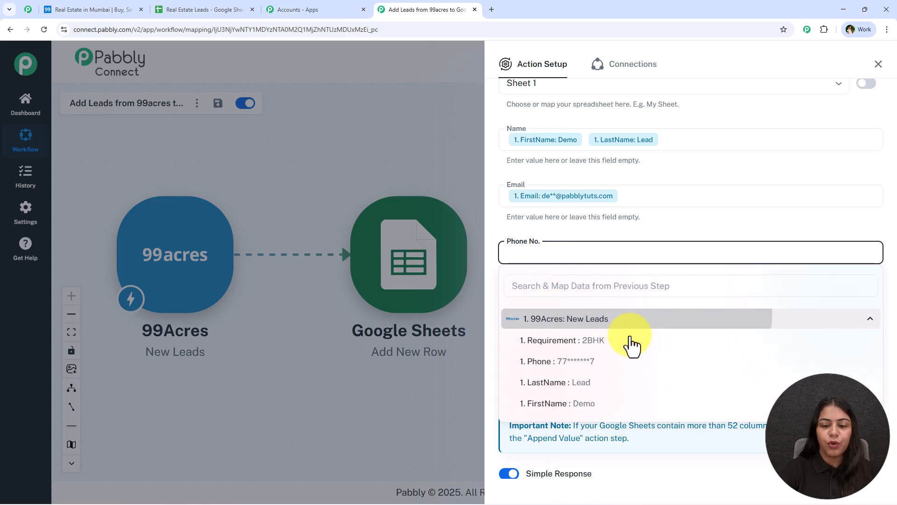
{"action": "left_click", "coordinate": [567, 360]}
{"action": "left_click", "coordinate": [595, 240]}
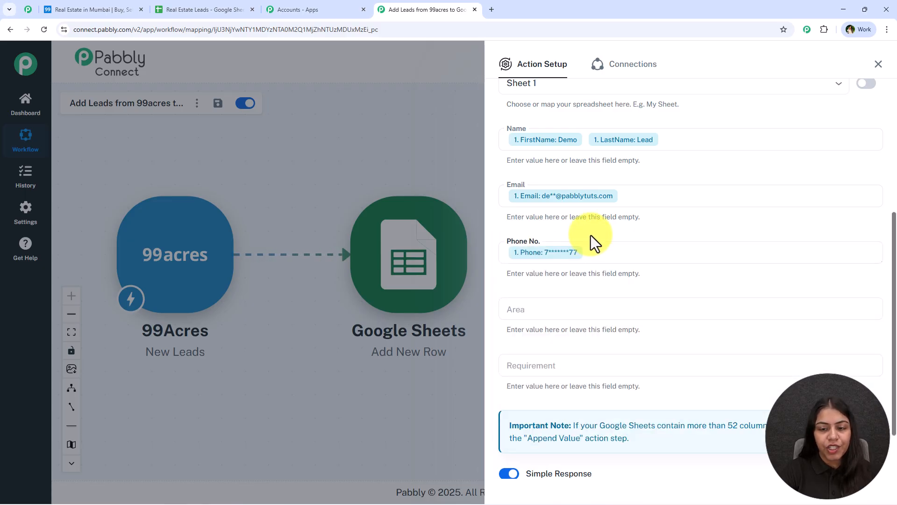
- Map the Area field to the Area value from the 99Acres New Leads response
{"action": "left_click", "coordinate": [556, 310]}
{"action": "left_click", "coordinate": [570, 374]}
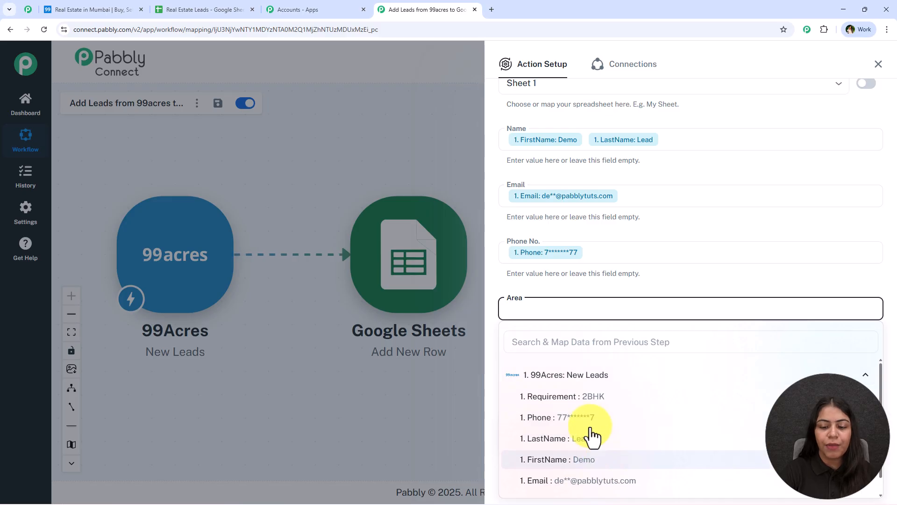
{"action": "scroll", "coordinate": [596, 465], "scroll_direction": "down", "scroll_amount": 1}
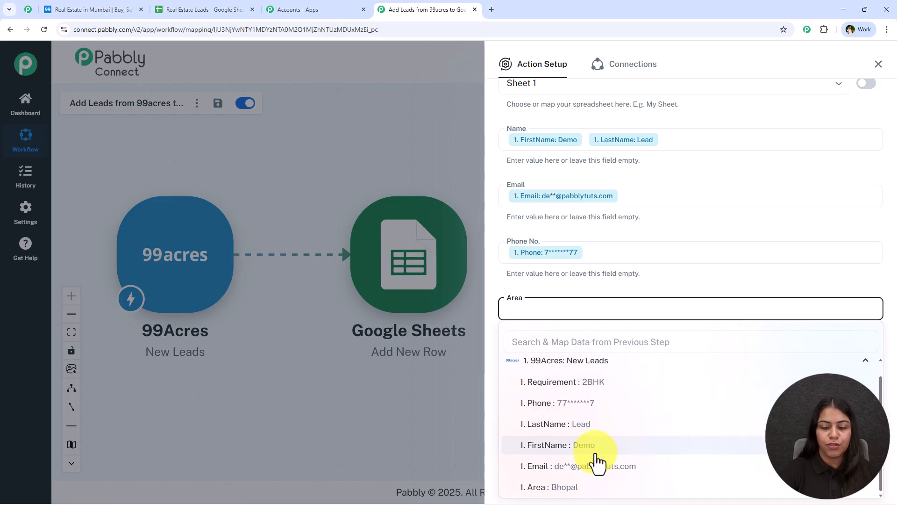
{"action": "left_click", "coordinate": [573, 486]}
{"action": "left_click", "coordinate": [567, 284]}
- Map the Requirement field to the Requirement value from the 99Acres New Leads response
{"action": "left_click", "coordinate": [555, 369]}
{"action": "left_click", "coordinate": [593, 442]}
{"action": "left_click", "coordinate": [595, 455]}
{"action": "left_click", "coordinate": [644, 389]}
- Save the Google Sheets action with a test request and close its setup after checking the response
{"action": "scroll", "coordinate": [645, 390], "scroll_direction": "down", "scroll_amount": 2}
{"action": "scroll", "coordinate": [575, 281], "scroll_direction": "up", "scroll_amount": 3}
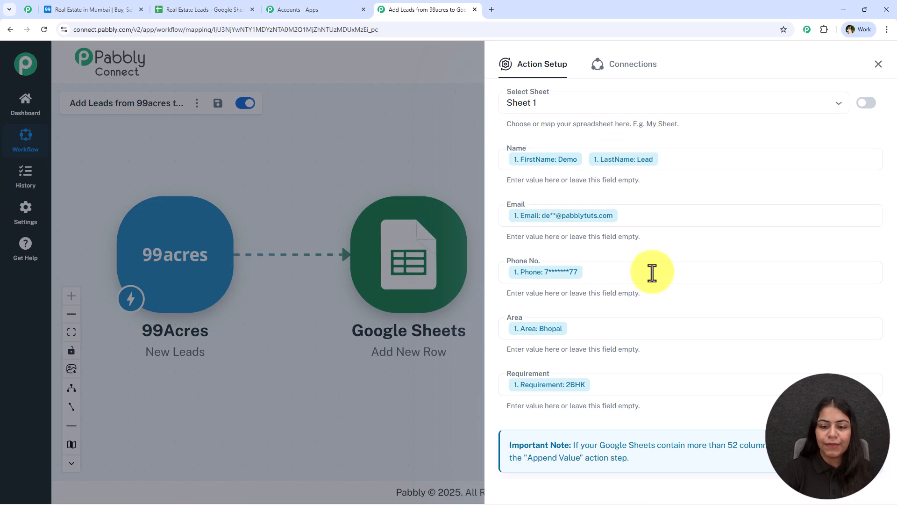
{"action": "scroll", "coordinate": [659, 382], "scroll_direction": "down", "scroll_amount": 2}
{"action": "left_click", "coordinate": [582, 430]}
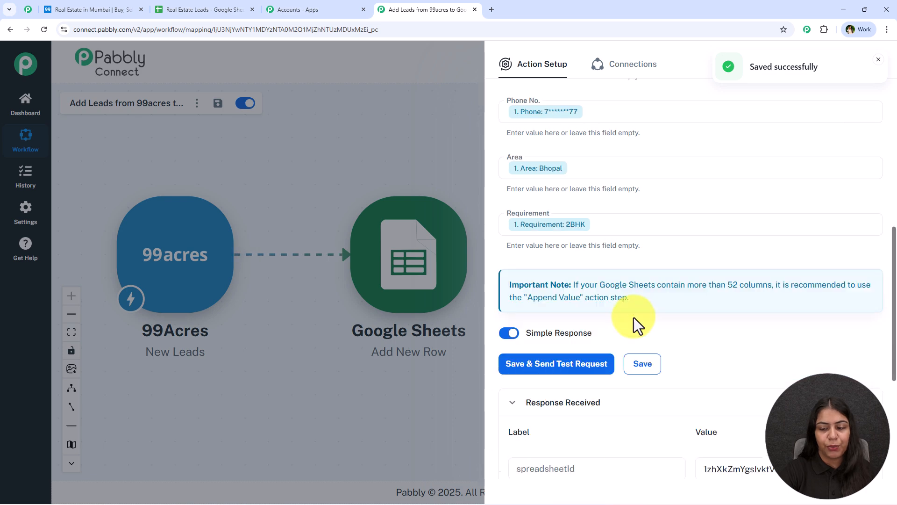
{"action": "scroll", "coordinate": [654, 304], "scroll_direction": "down", "scroll_amount": 3}
{"action": "left_click", "coordinate": [879, 61]}
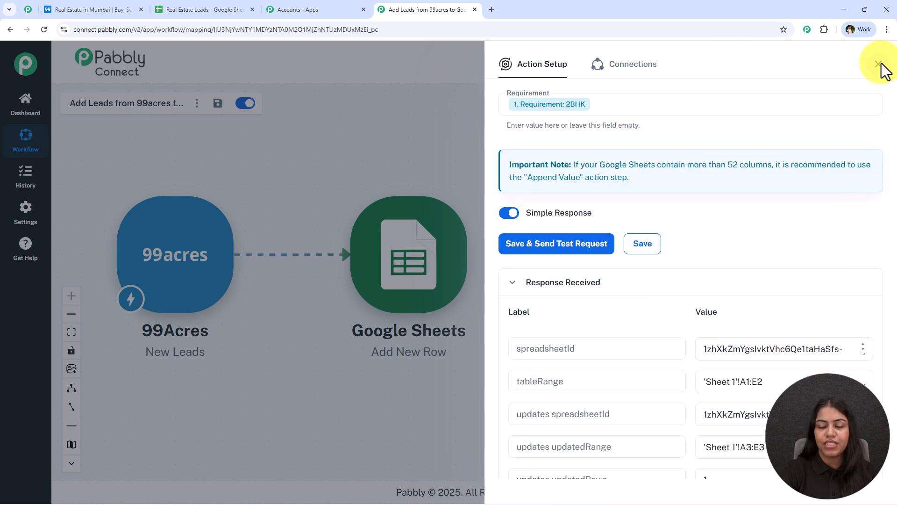
{"action": "left_click", "coordinate": [880, 64]}
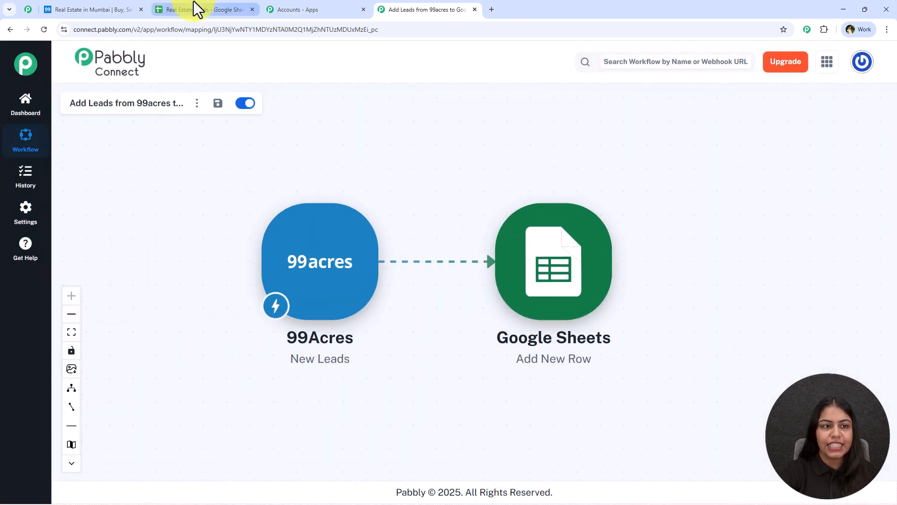
- Switch to the Real Estate Leads spreadsheet and check each cell of row 3 against the test lead's details
{"action": "left_click", "coordinate": [196, 8]}
{"action": "left_click", "coordinate": [746, 281]}
{"action": "left_click", "coordinate": [220, 272]}
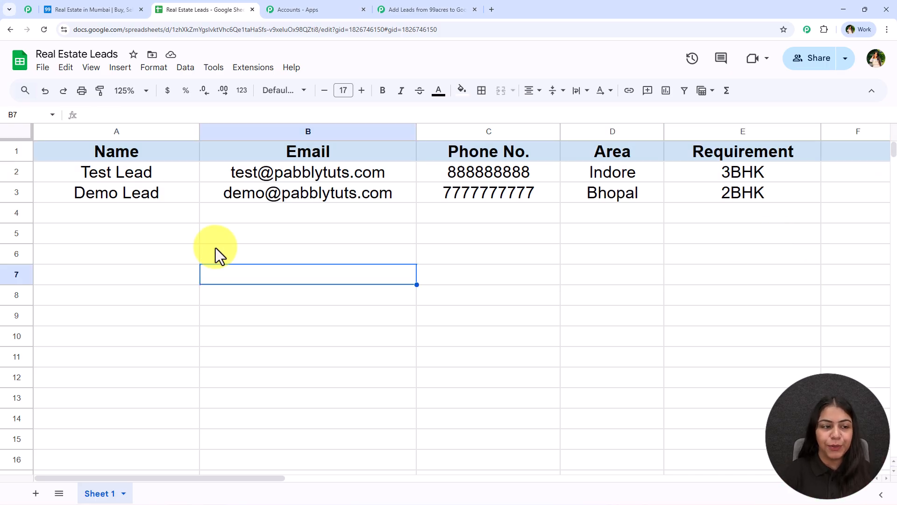
{"action": "left_click", "coordinate": [140, 188]}
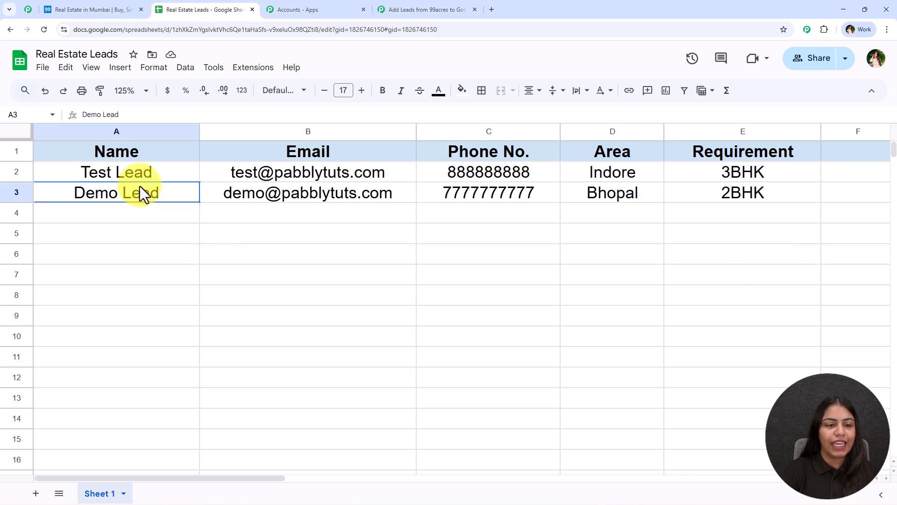
{"action": "left_click", "coordinate": [243, 189]}
{"action": "left_click", "coordinate": [451, 195]}
{"action": "left_click", "coordinate": [651, 179]}
{"action": "left_click", "coordinate": [699, 187]}
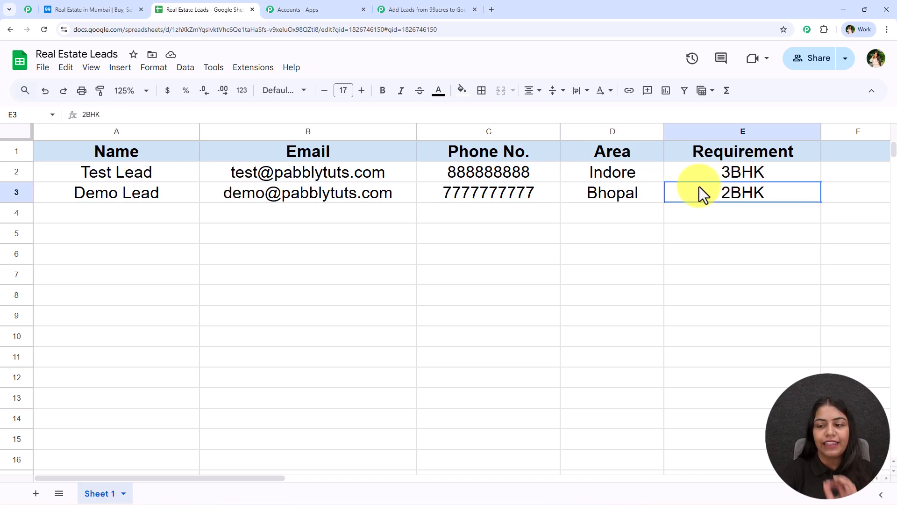
{"action": "left_click", "coordinate": [591, 192]}
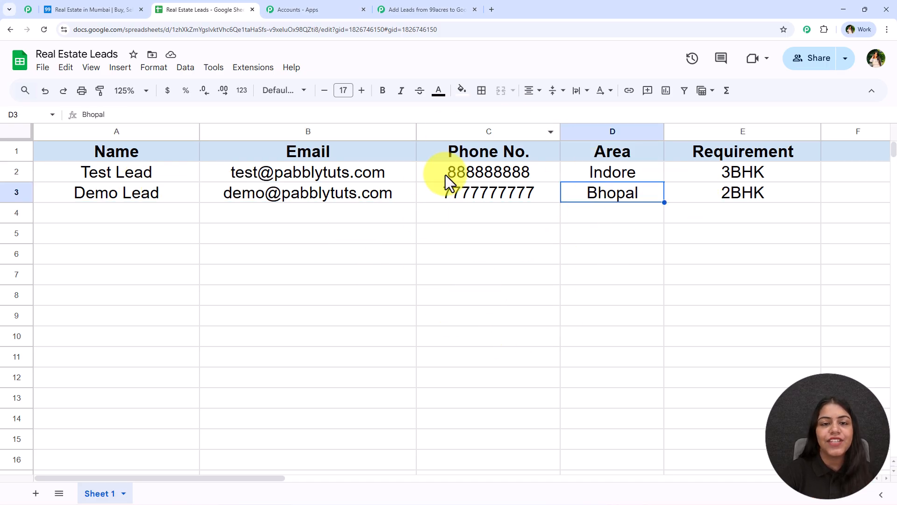
- Return to the Pabbly Connect workflow and space the 99Acres and Google Sheets steps farther apart on the canvas
{"action": "left_click", "coordinate": [444, 9]}
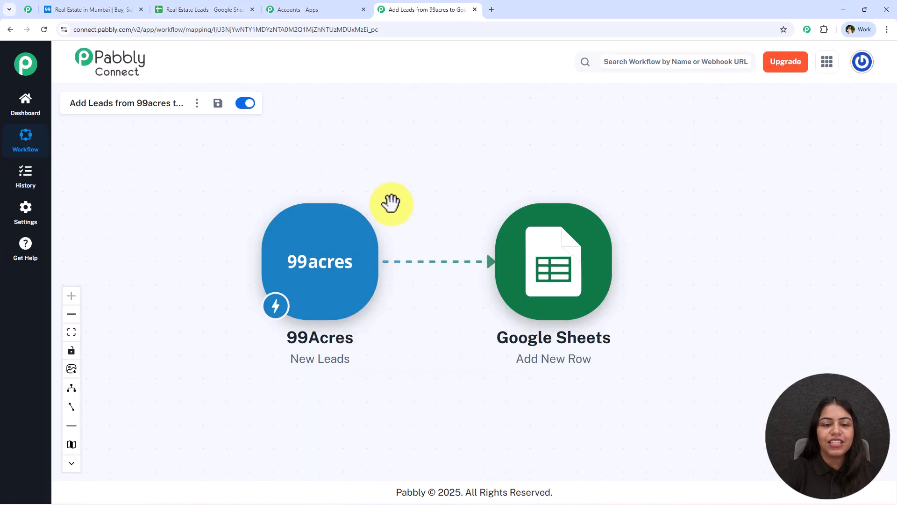
{"action": "left_click_drag", "start_coordinate": [404, 232], "coordinate": [297, 235]}
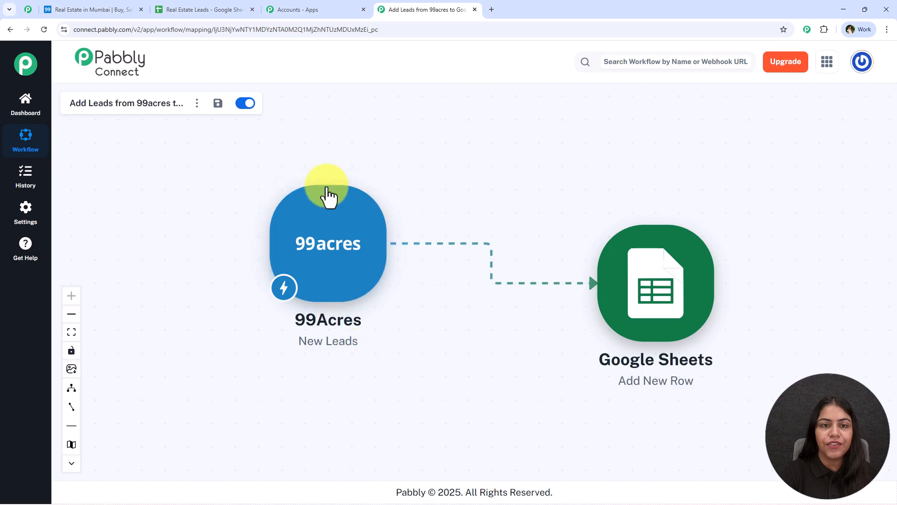
{"action": "left_click", "coordinate": [305, 224]}
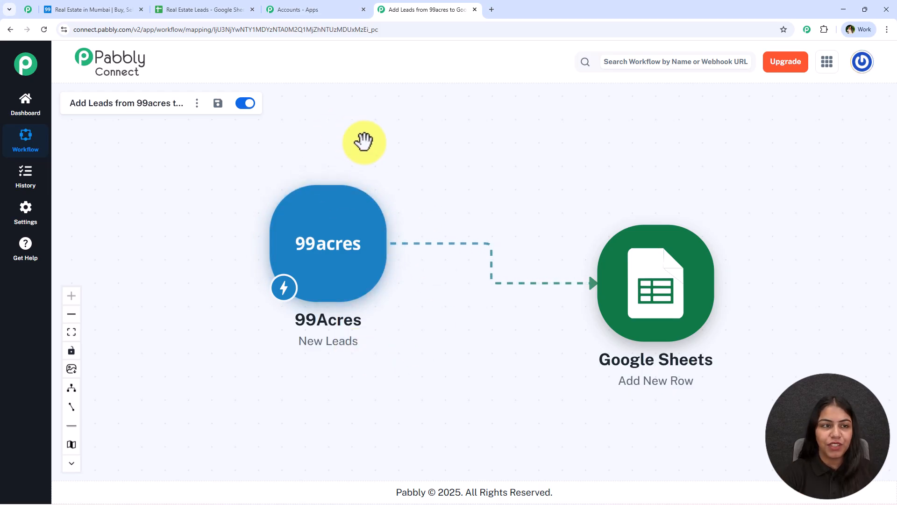
- Review cells A3:E3 in the Real Estate Leads spreadsheet and return to the Pabbly Connect workflow
{"action": "left_click", "coordinate": [201, 10]}
{"action": "left_click_drag", "start_coordinate": [136, 202], "coordinate": [762, 198]}
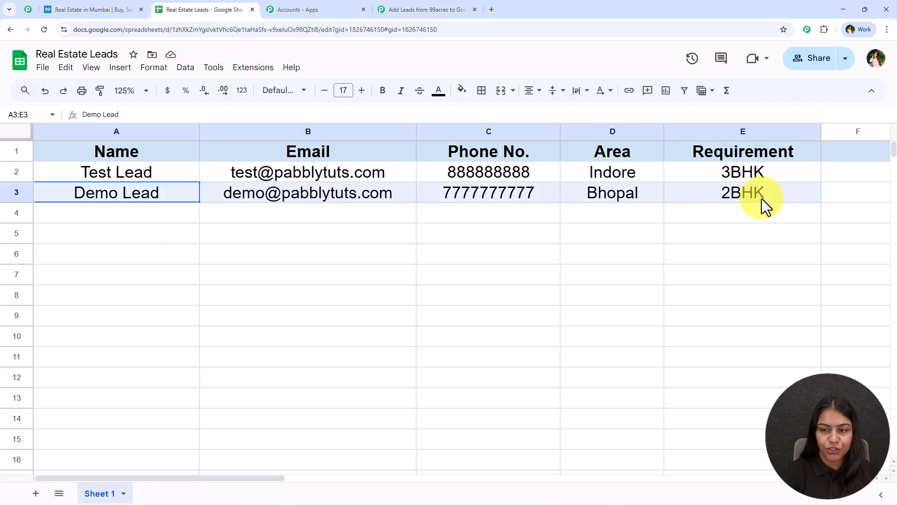
{"action": "left_click", "coordinate": [540, 271]}
{"action": "left_click", "coordinate": [423, 10]}
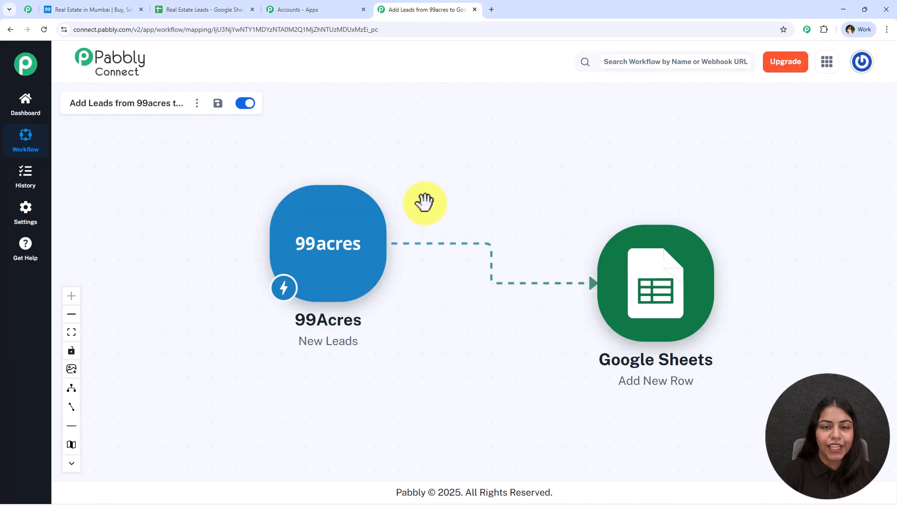